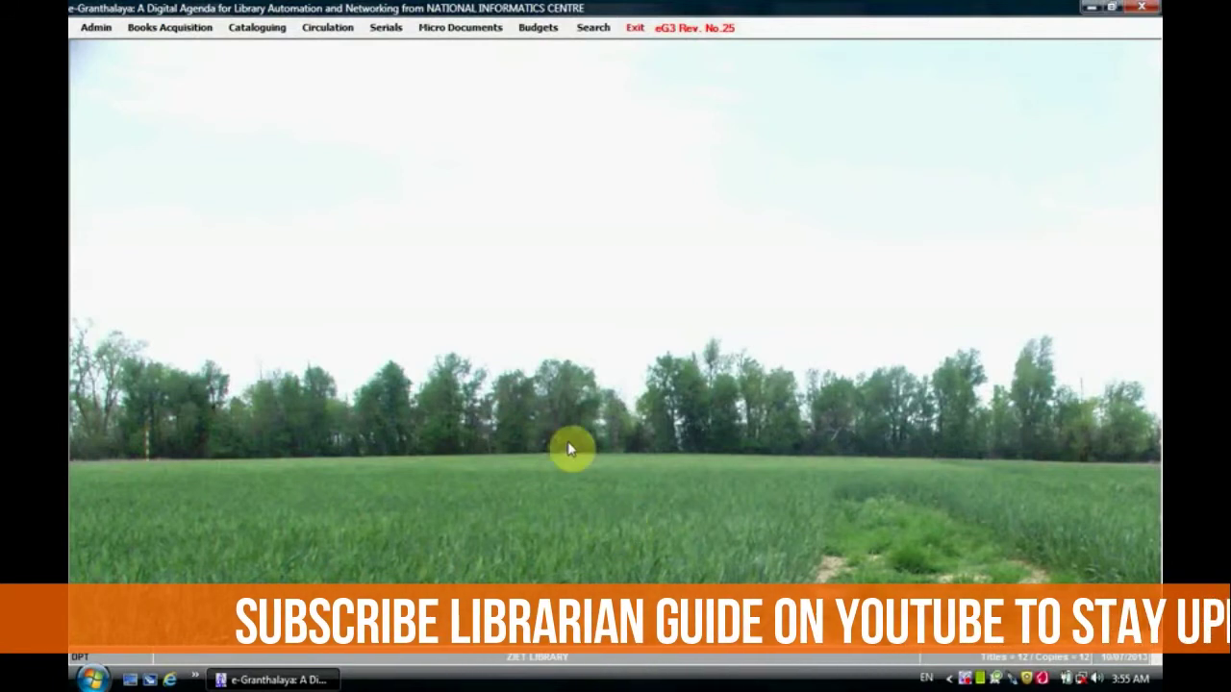
Step: Open the Circulation menu from the ZIET LIBRARY main screen
left_click(342, 36)
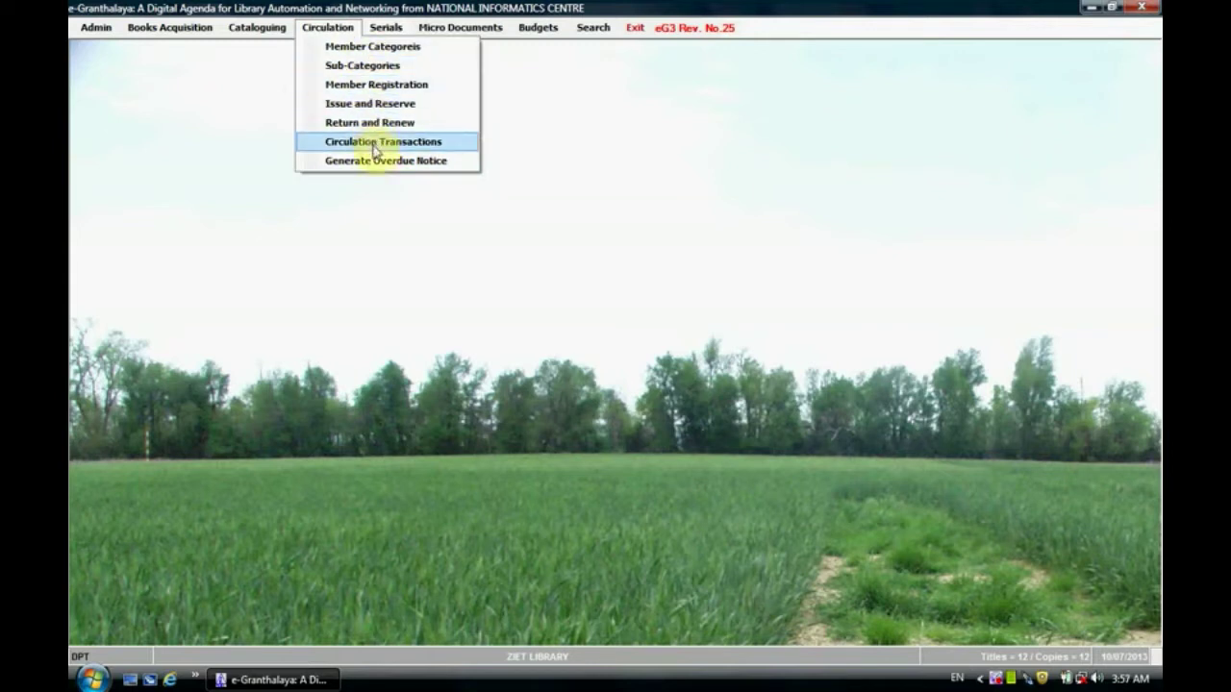
Step: Open Member Categories to view the PRIMARY, STAFF and STUDENTS groups
left_click(390, 48)
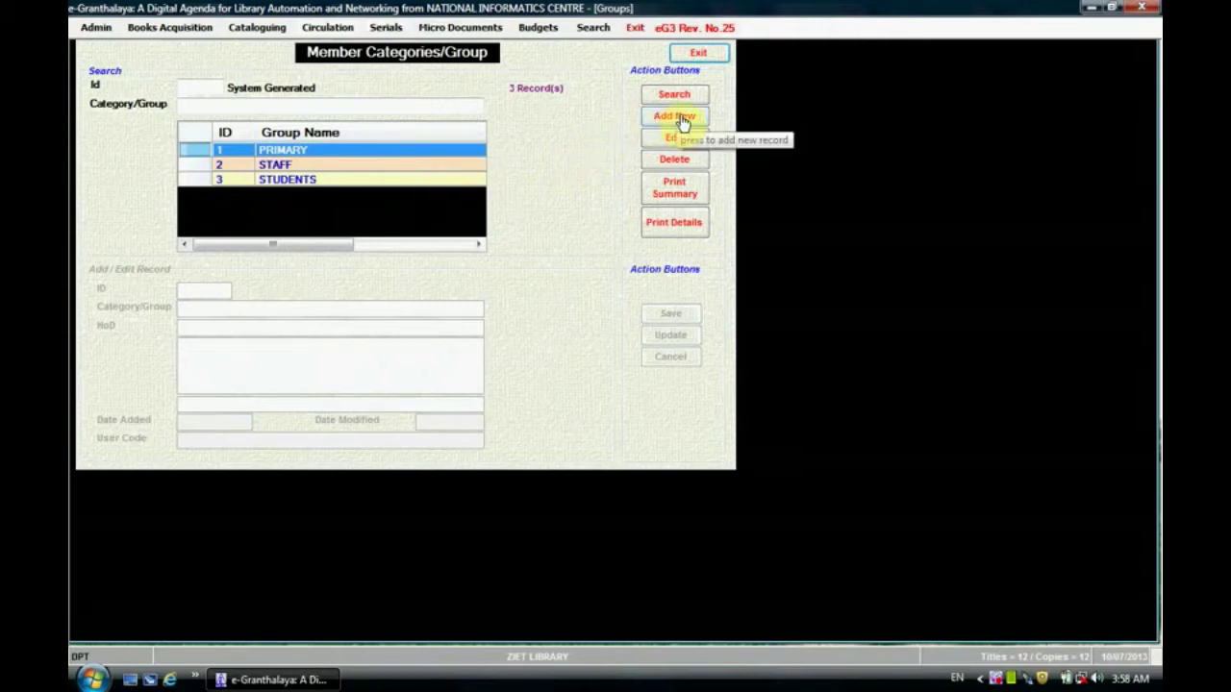
Step: Start a new member category, cancel it unsaved, and return to the Circulation menu
left_click(684, 120)
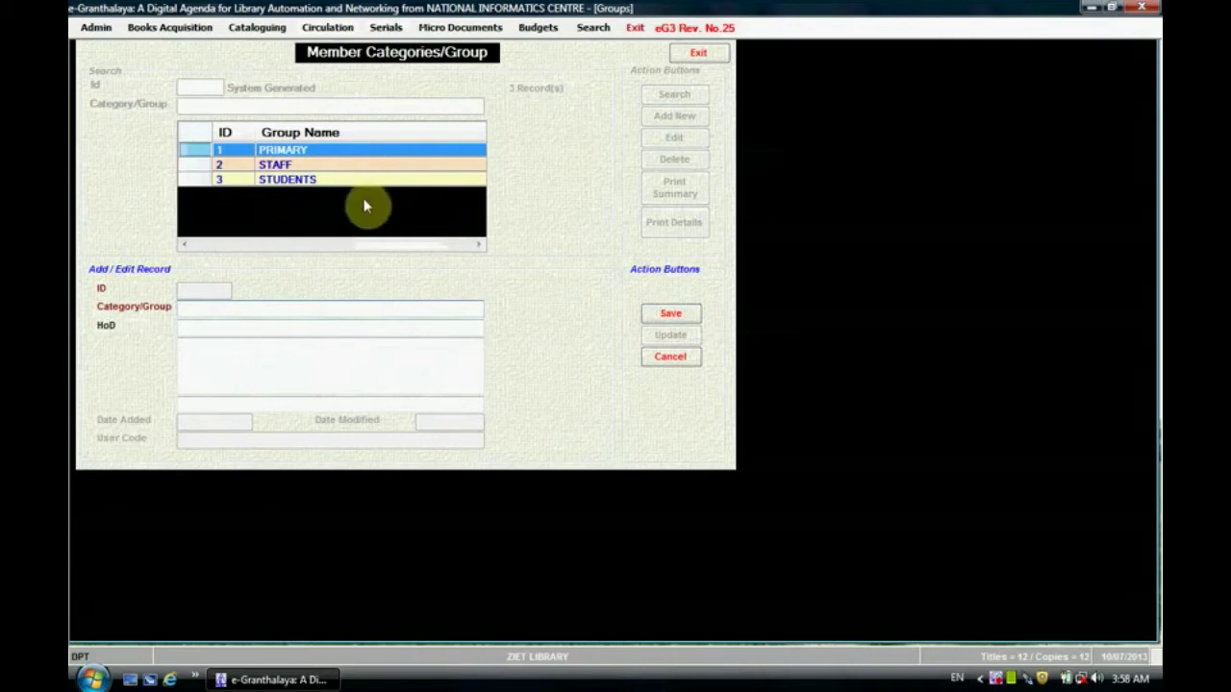
left_click(687, 360)
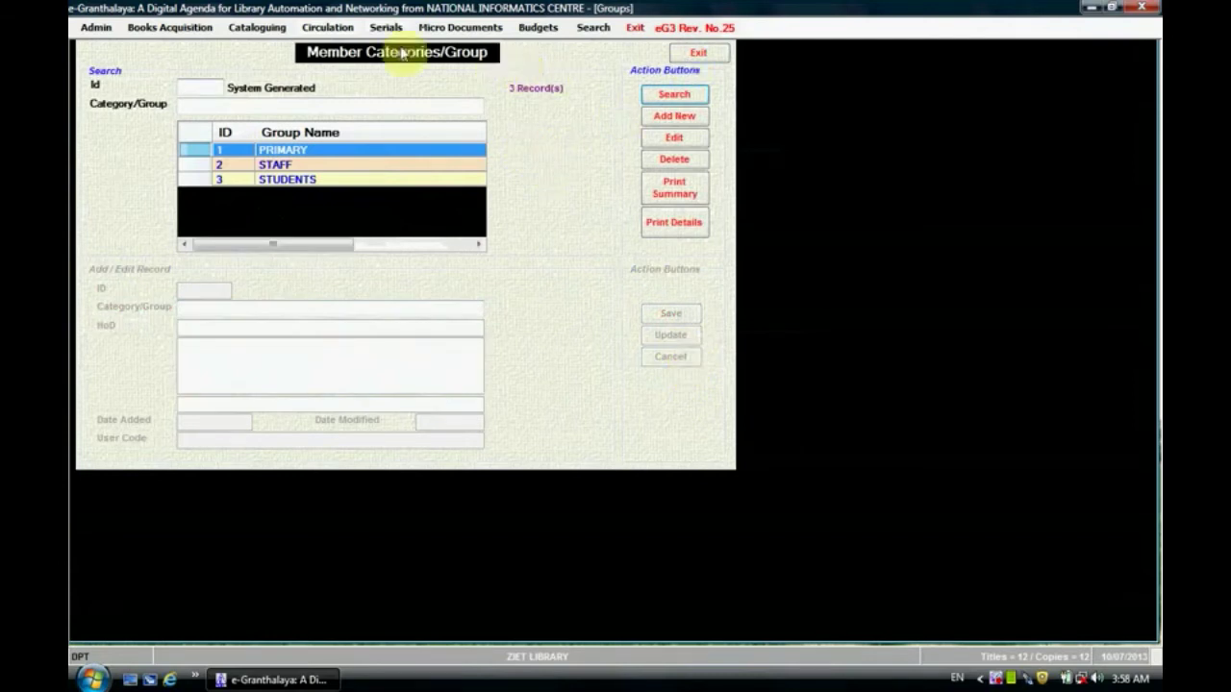
left_click(338, 32)
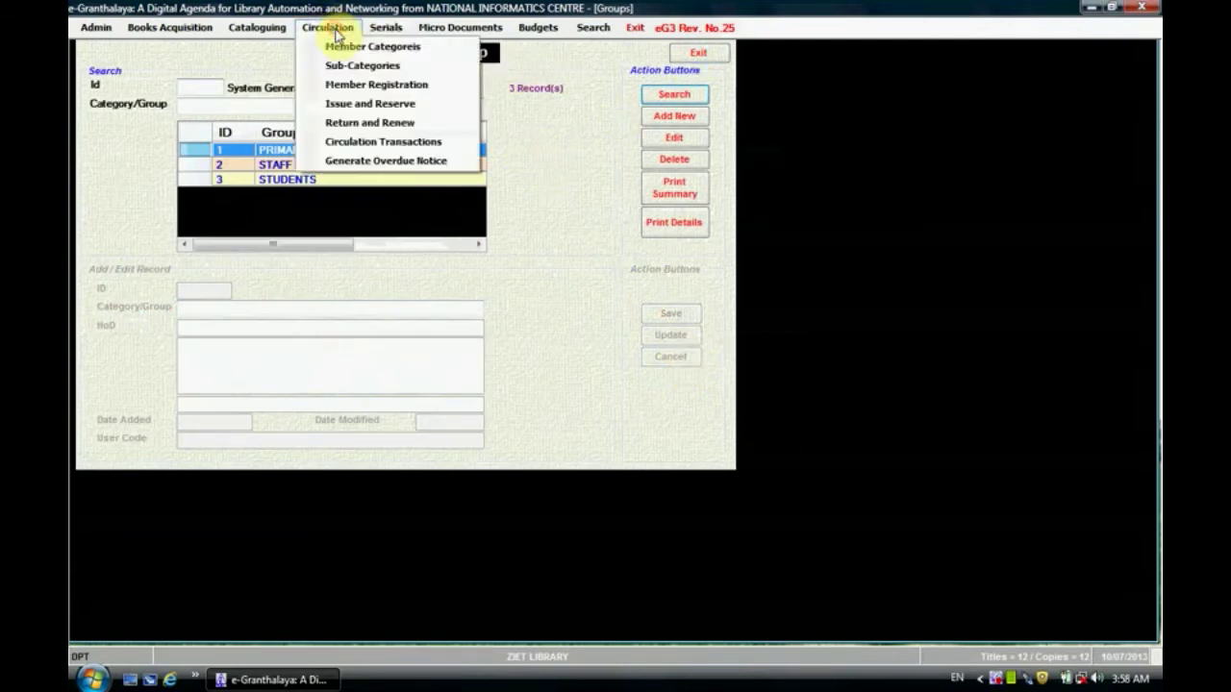
Step: Open Sub-Categories and review the TEACHING, NON TEACHING, CLASS LIBRARY and 6A-2013-14 designations
left_click(384, 69)
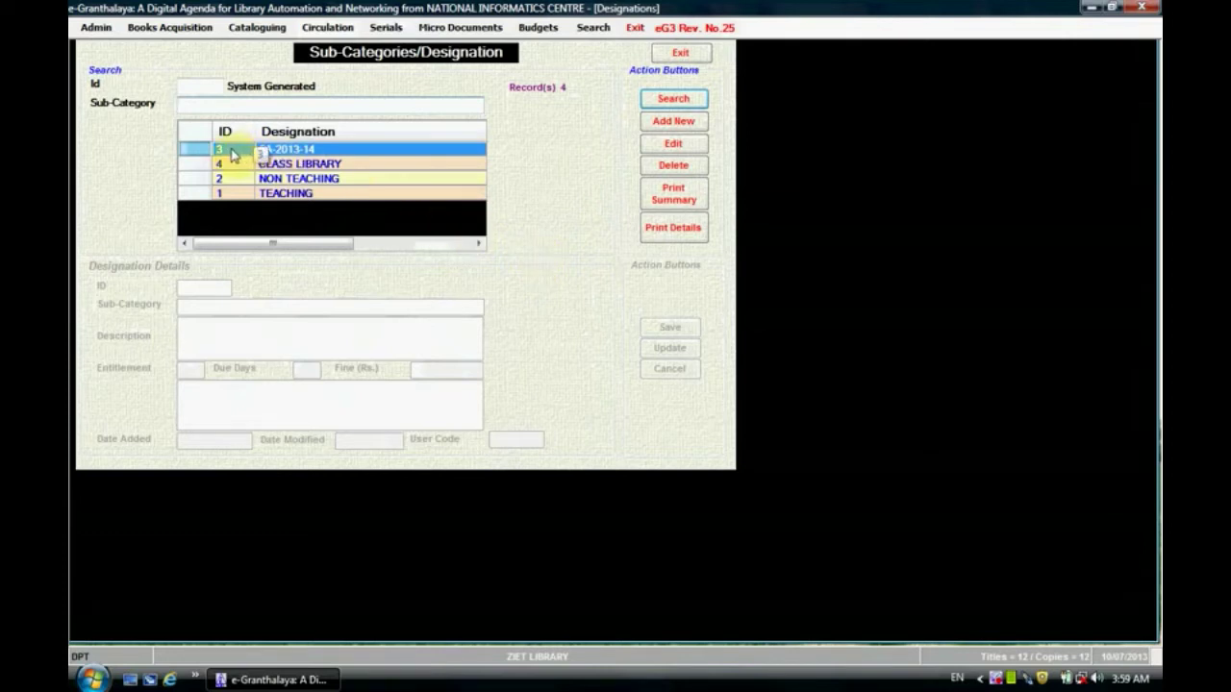
left_click(228, 194)
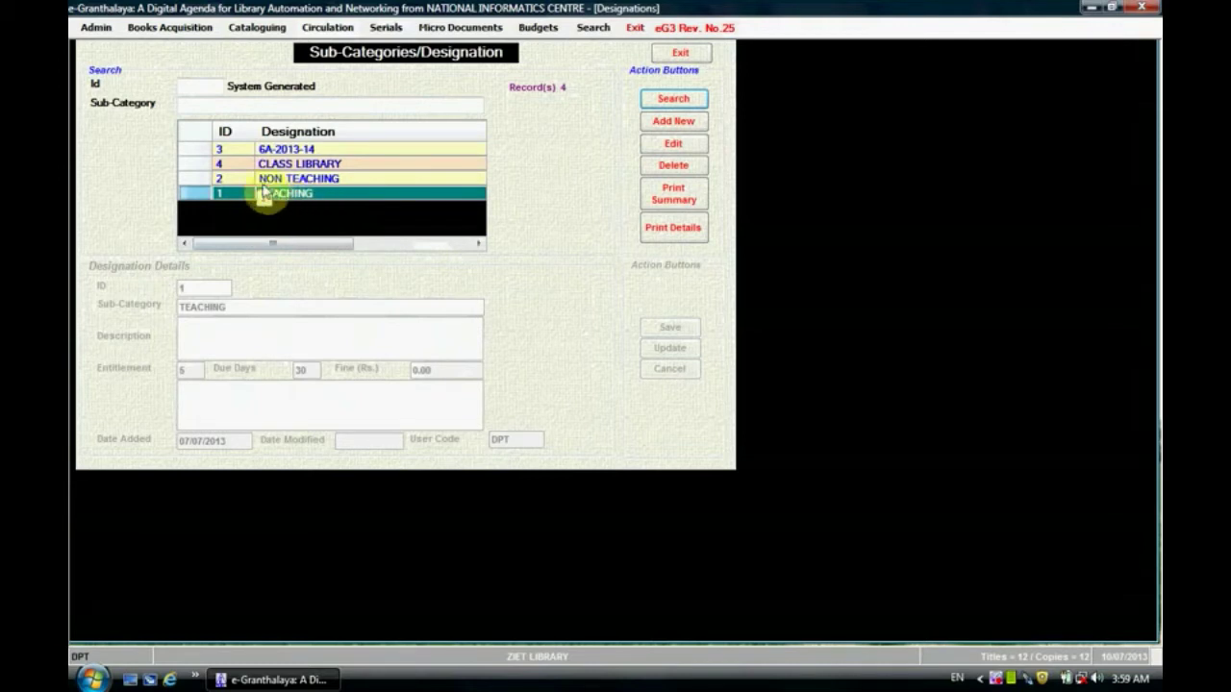
left_click(235, 180)
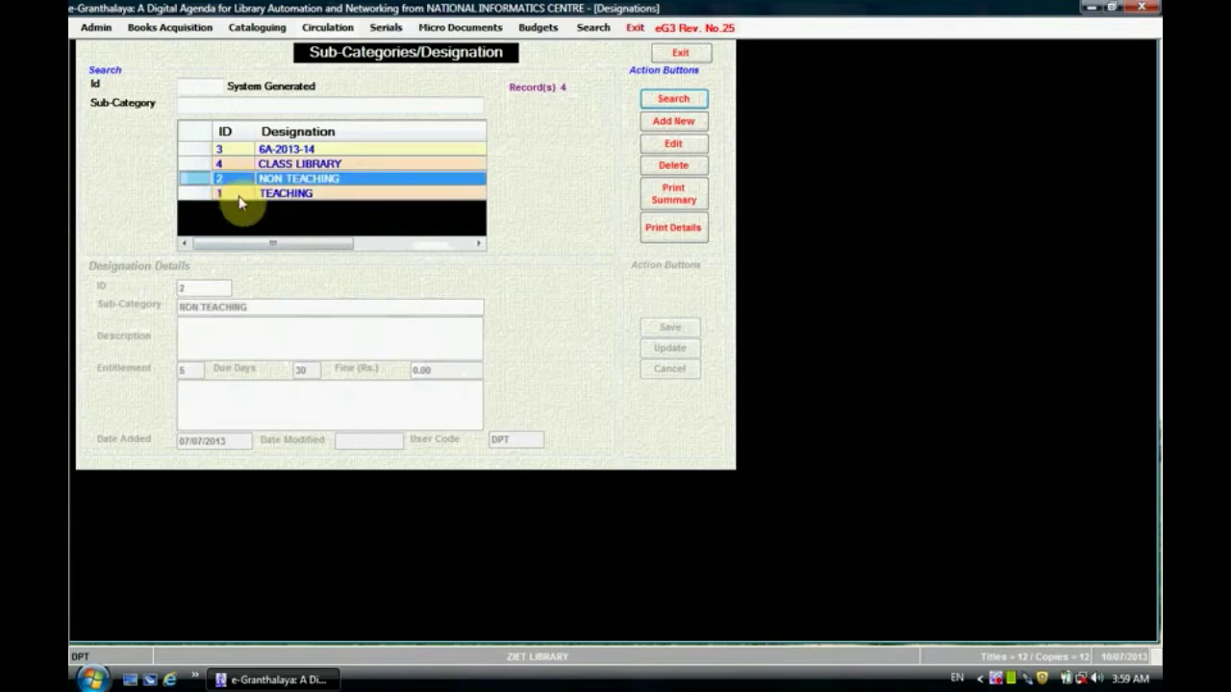
left_click(240, 197)
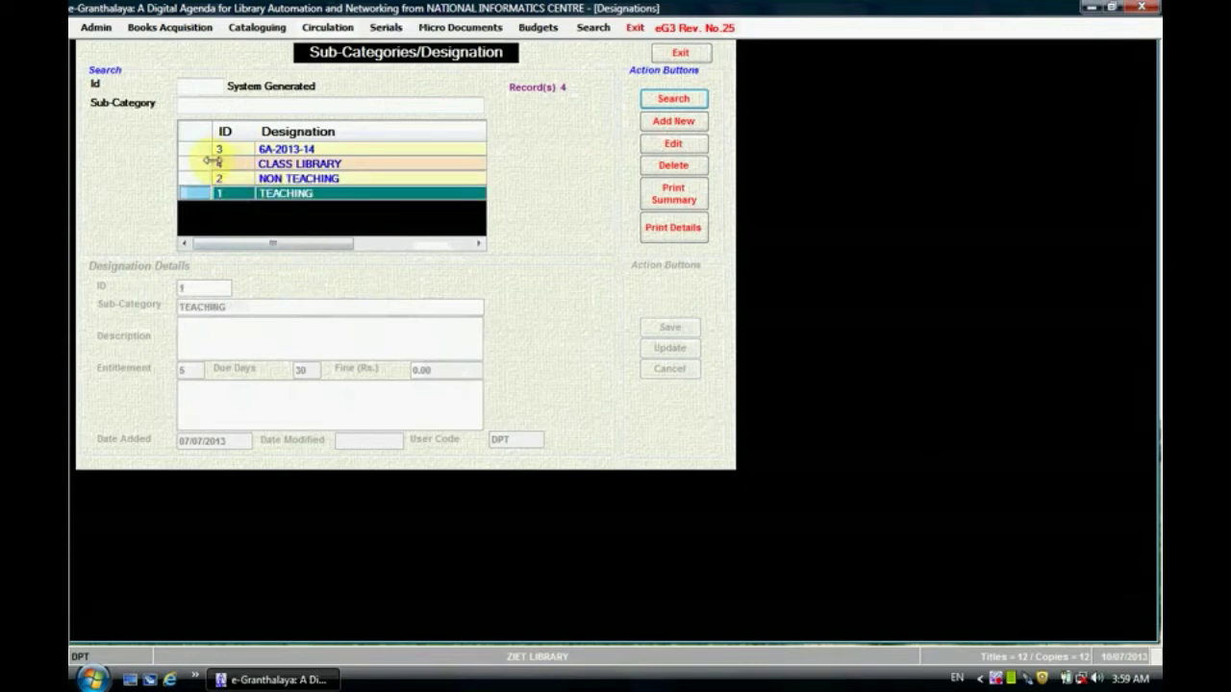
left_click(202, 166)
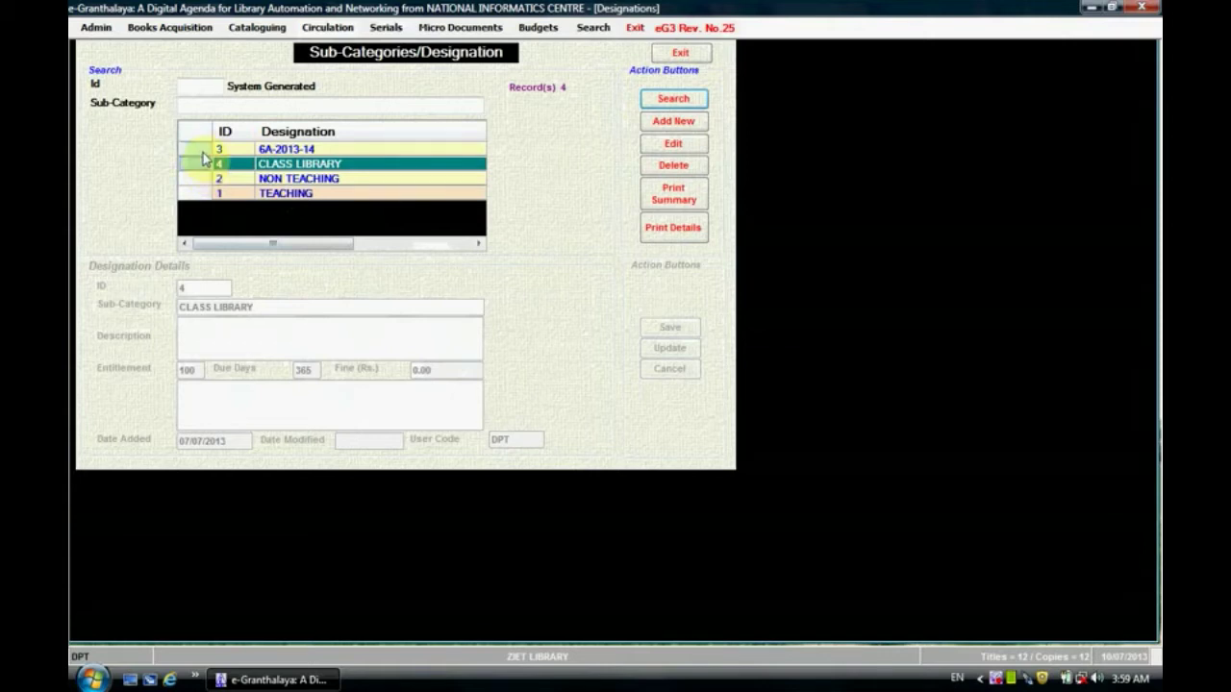
left_click(203, 151)
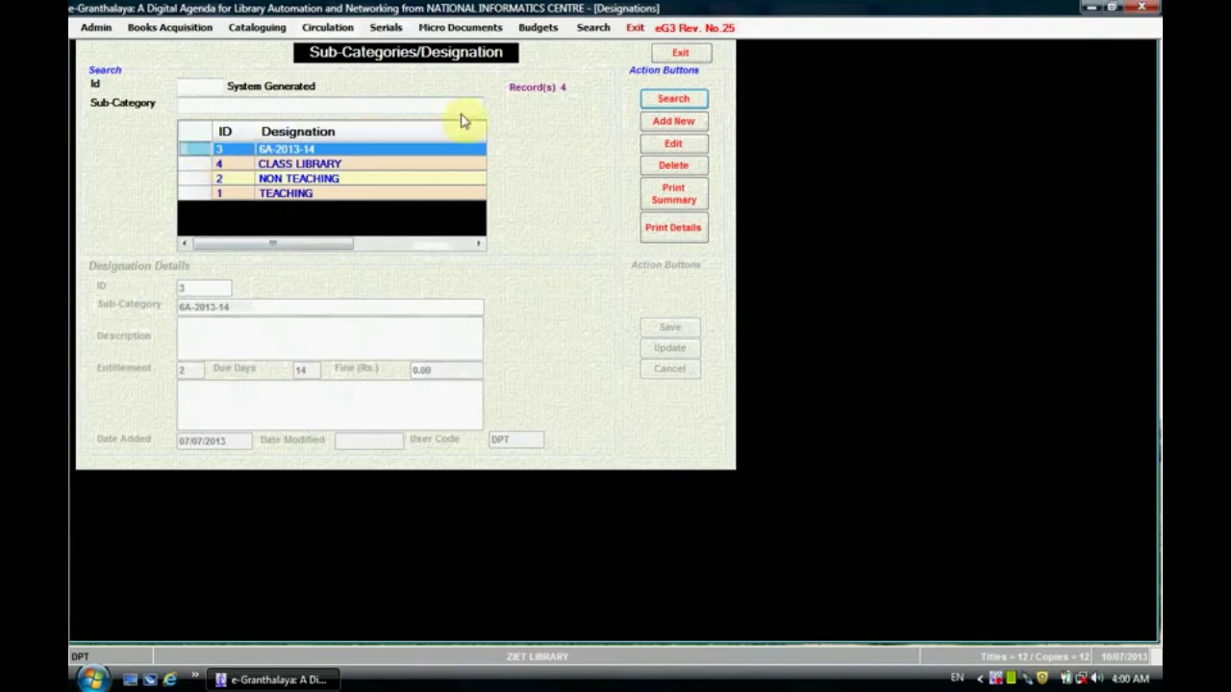
left_click(335, 34)
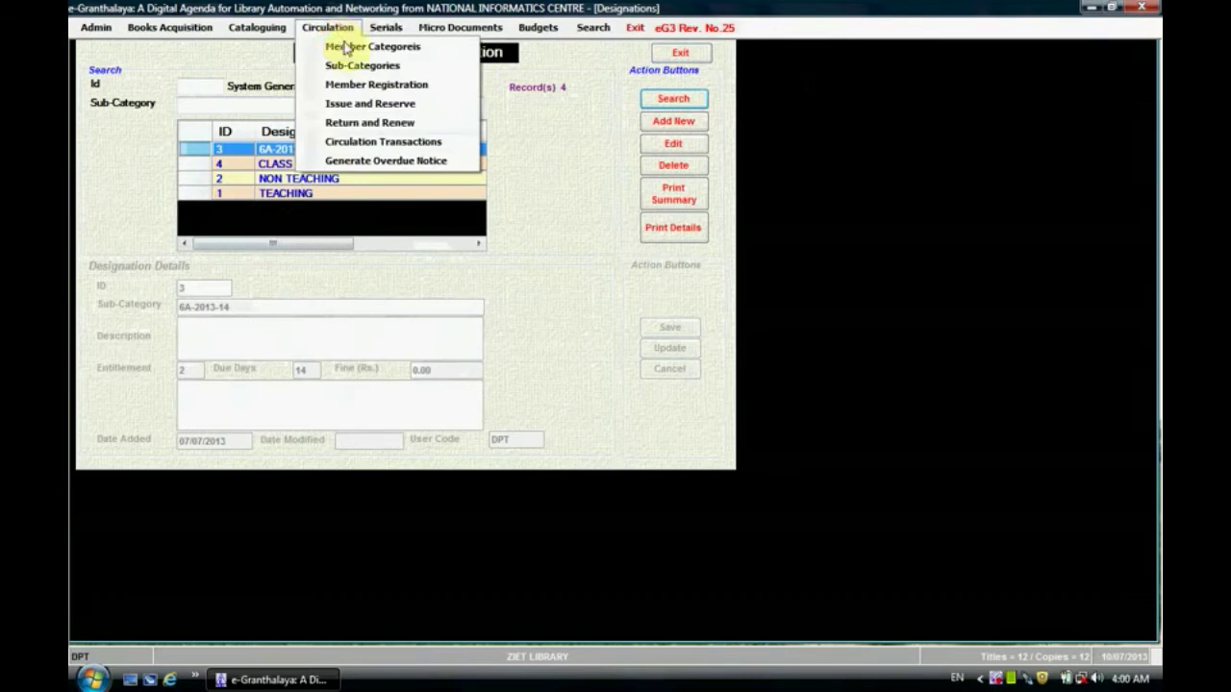
Step: Open Member Registration and start a blank new member record
left_click(403, 86)
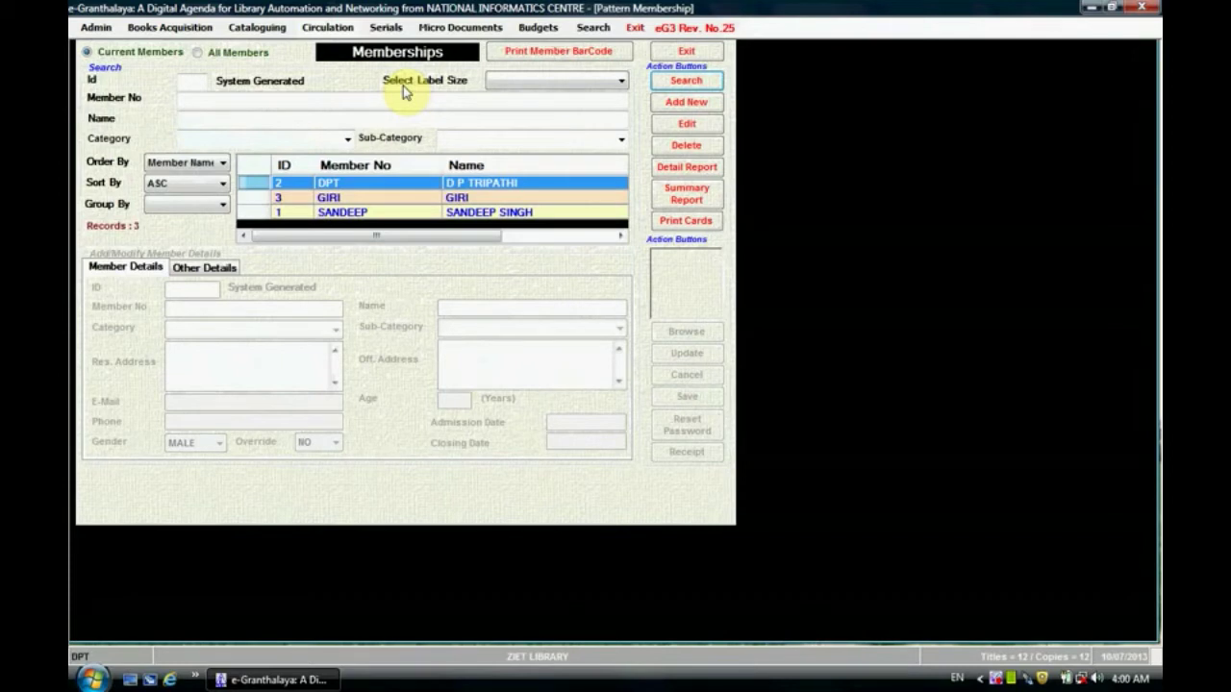
left_click(700, 109)
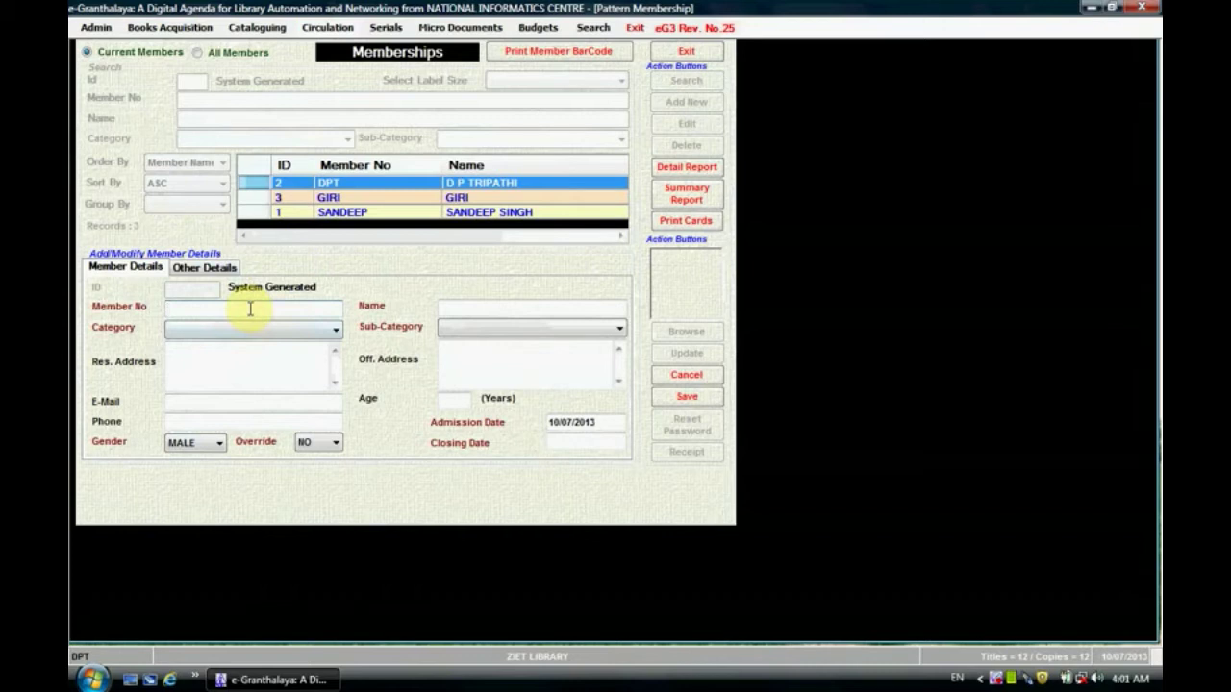
Step: Enter member number 9876 and set the member category to STAFF
type("9876")
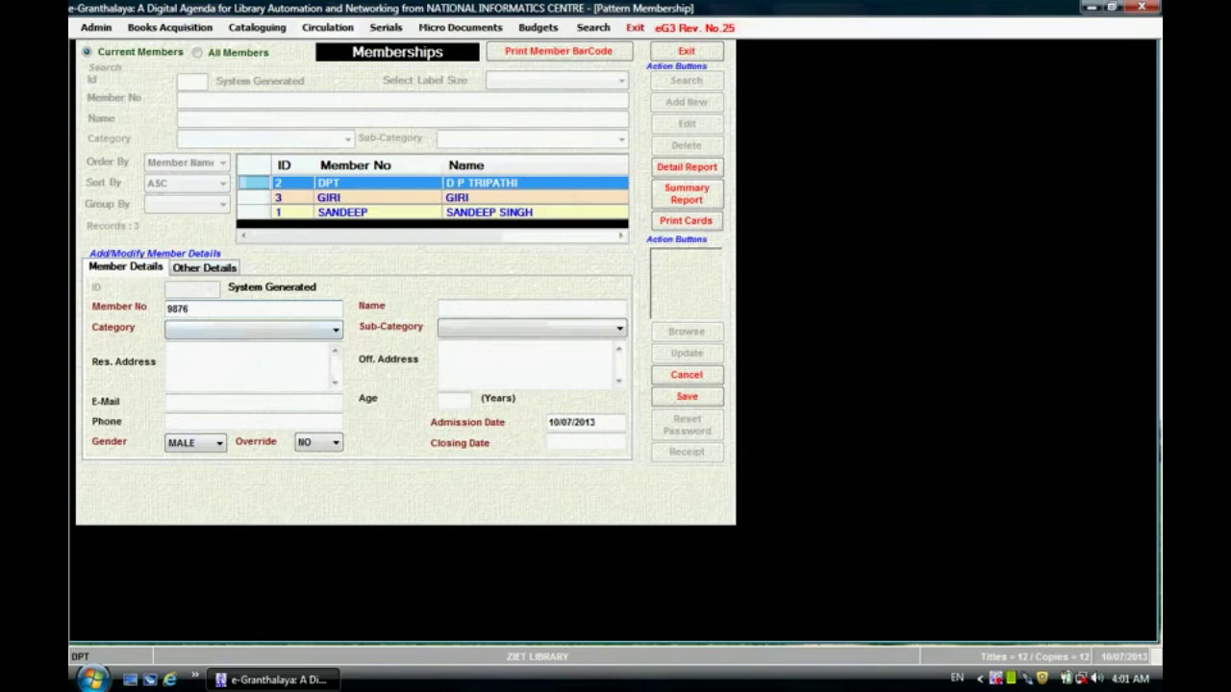
left_click(328, 334)
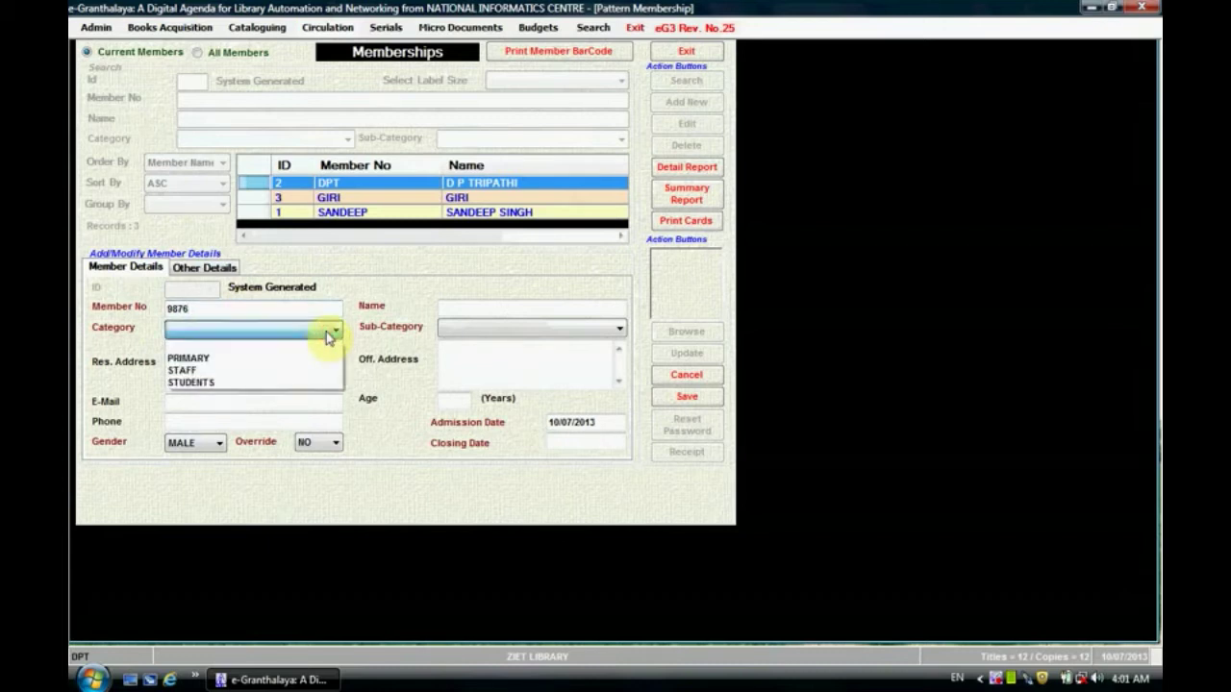
left_click(302, 378)
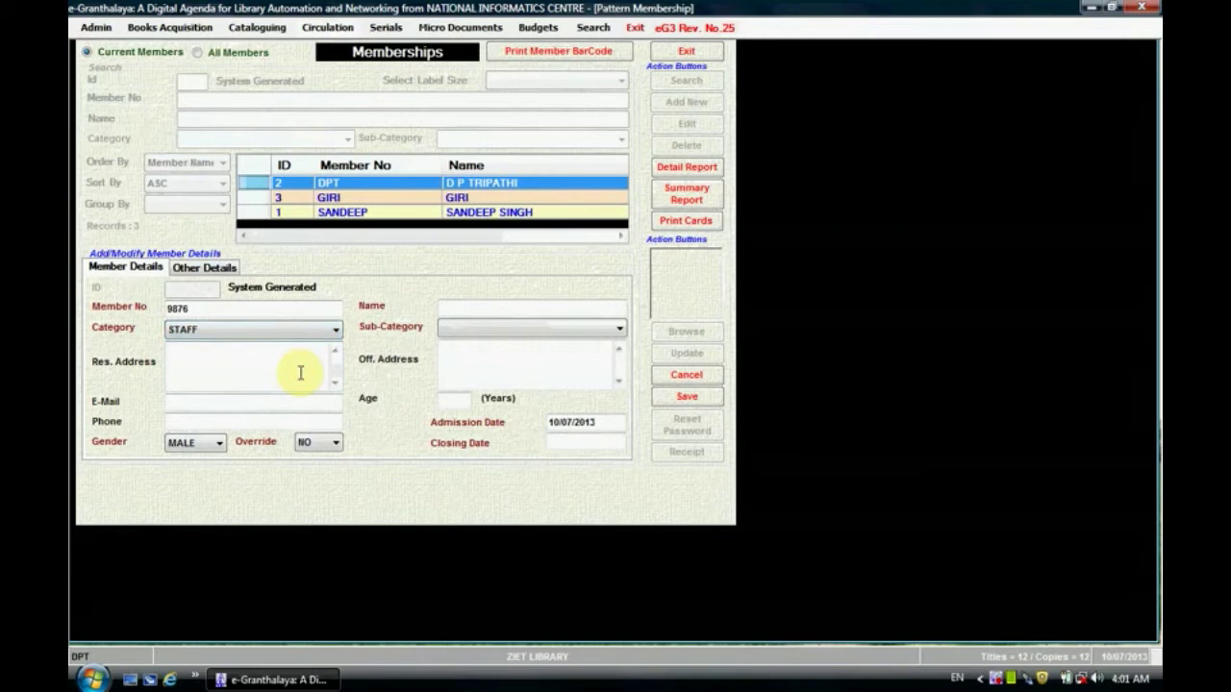
Step: Fill in the member's e-mail address, then move on to the phone and gender fields
left_click(291, 363)
left_click(286, 402)
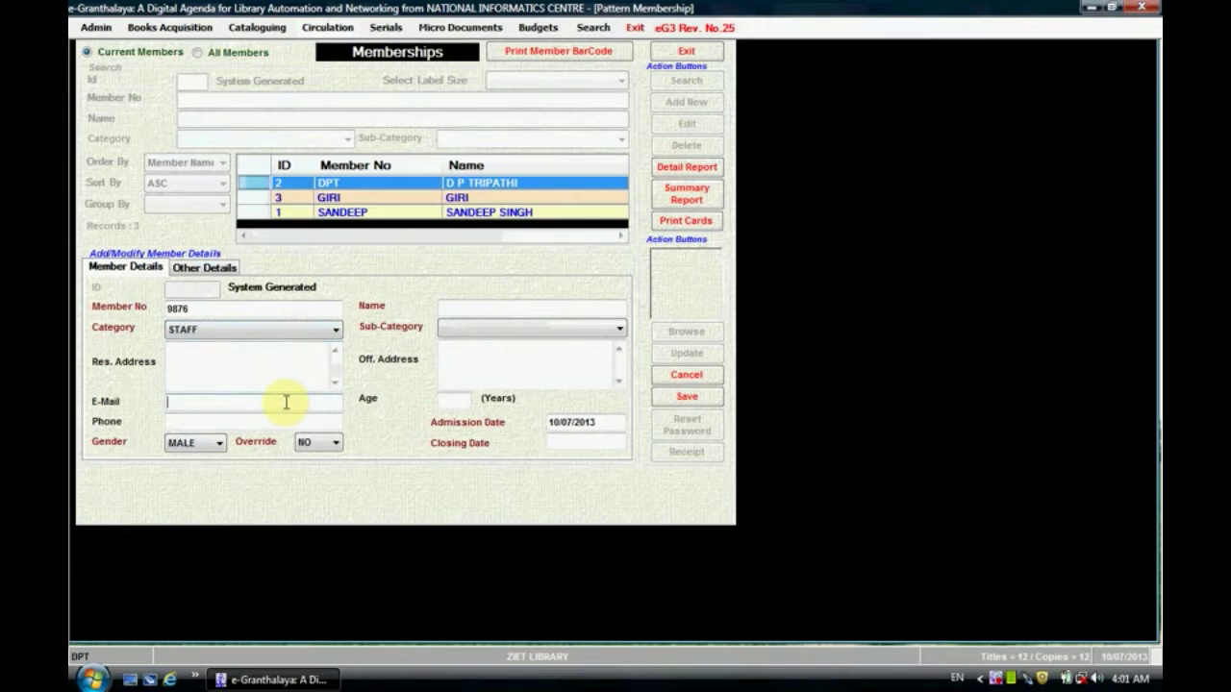
type("d")
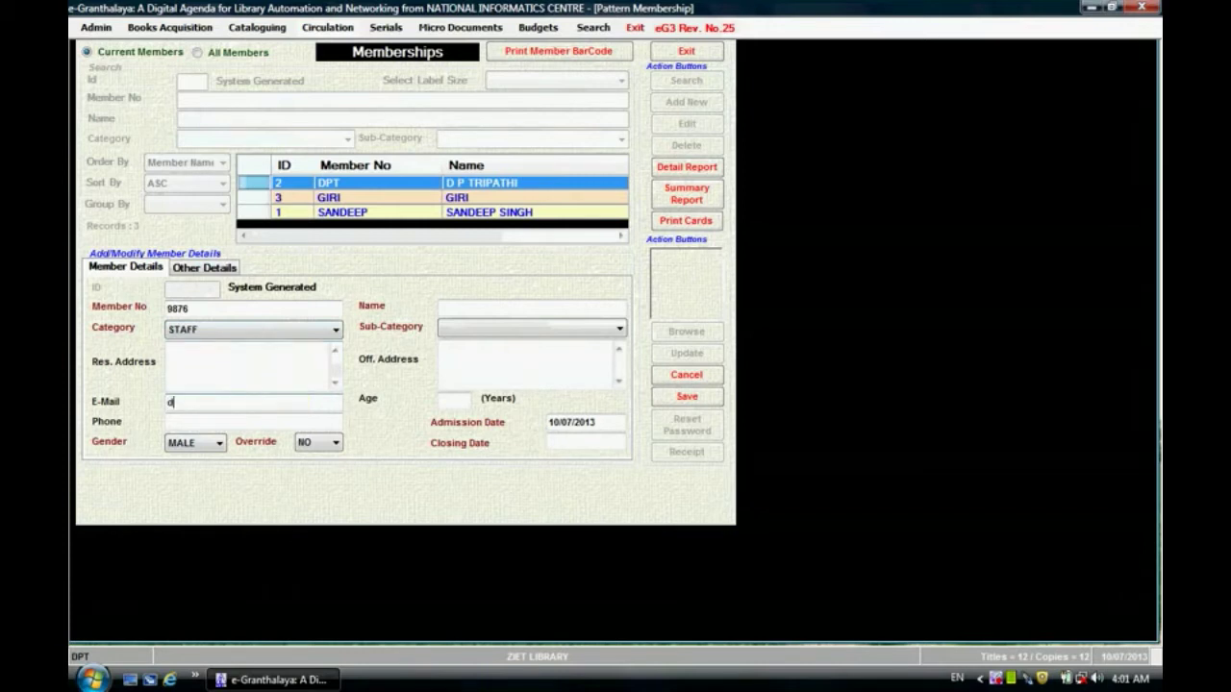
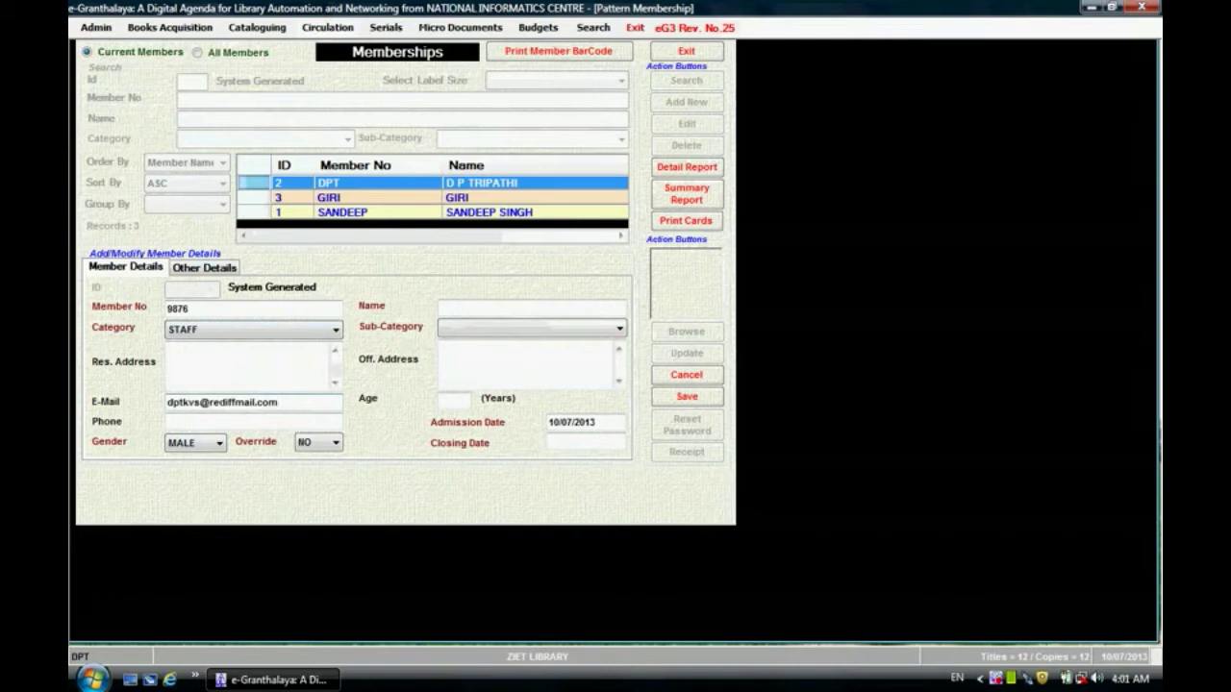
left_click(268, 420)
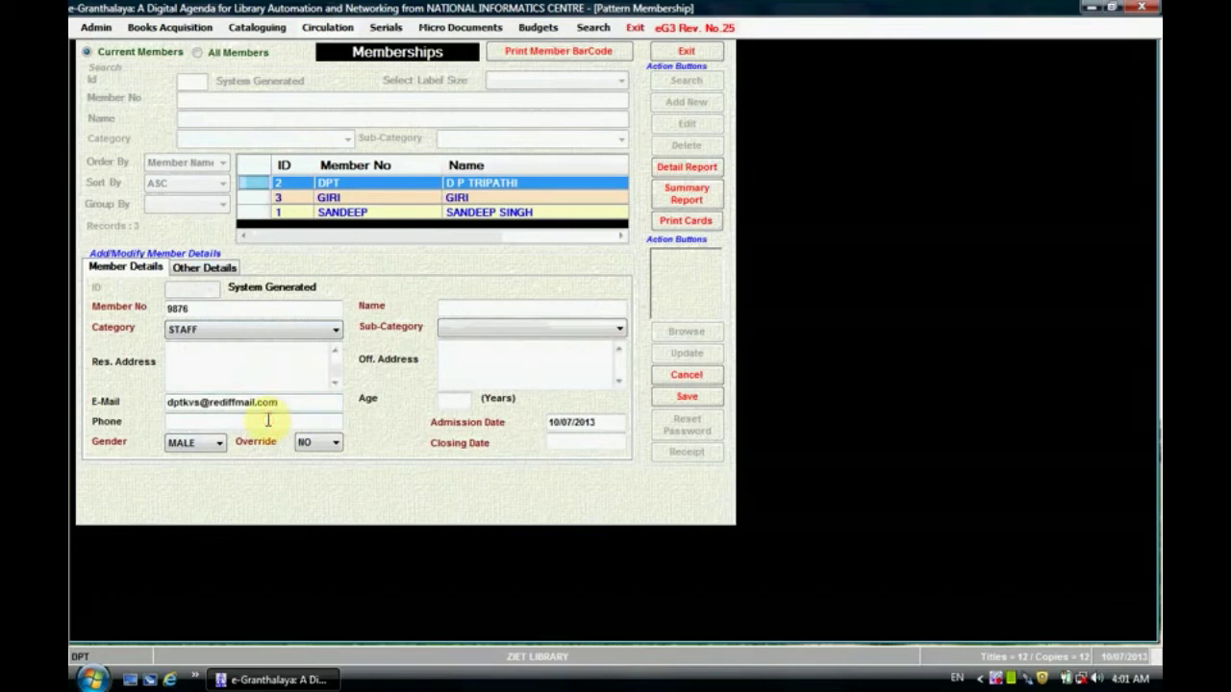
left_click(209, 448)
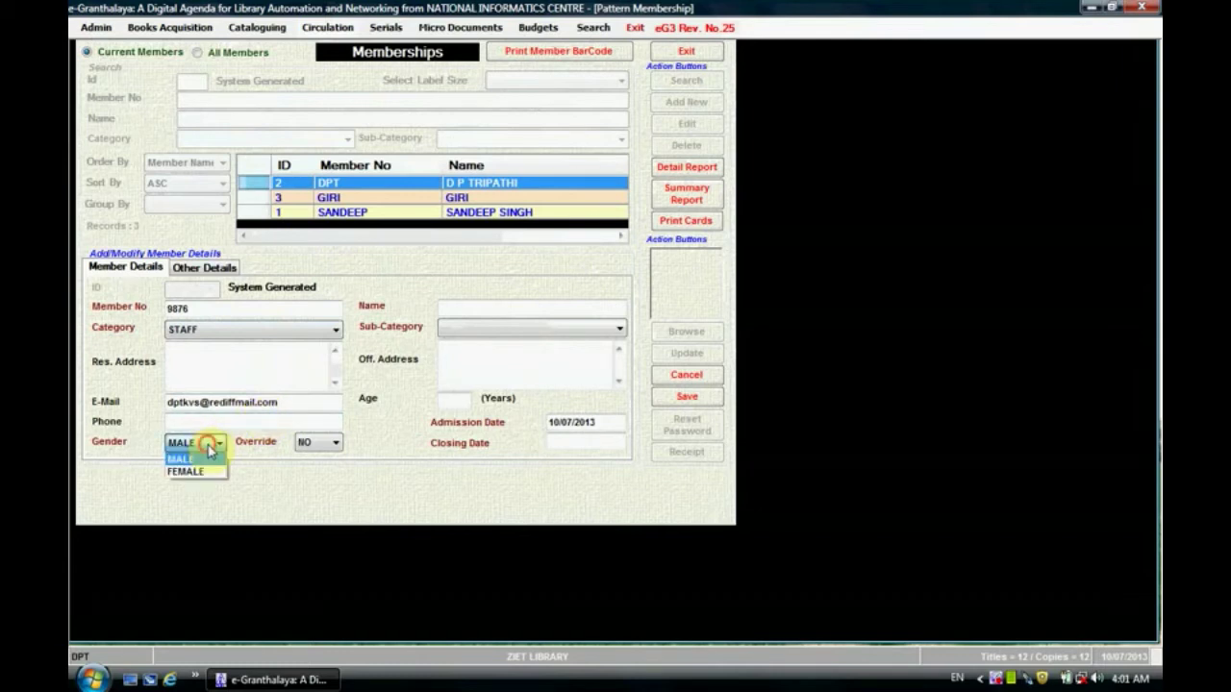
left_click(209, 449)
left_click(332, 448)
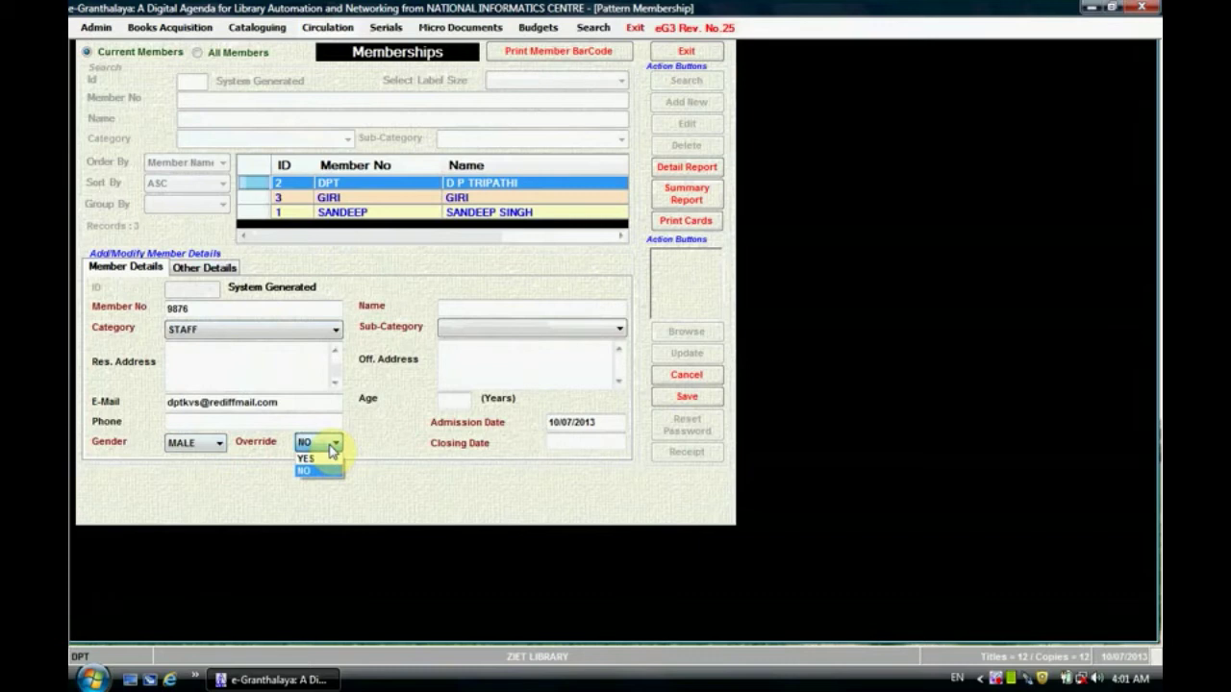
left_click(332, 448)
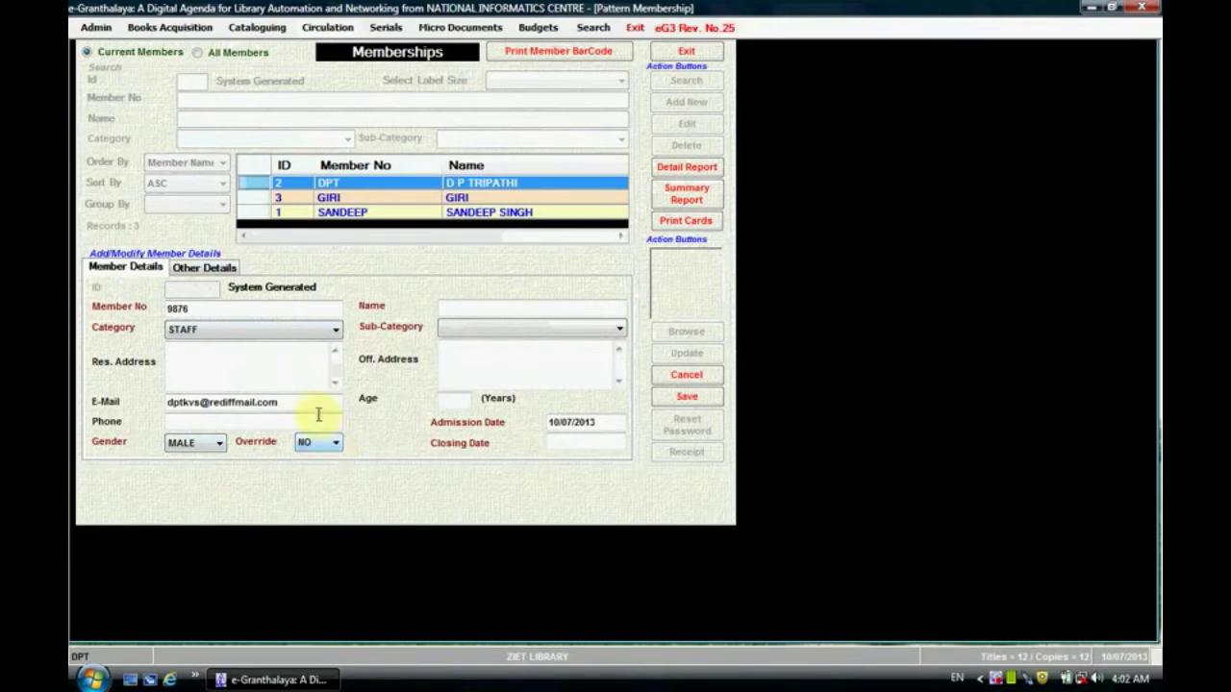
left_click(286, 311)
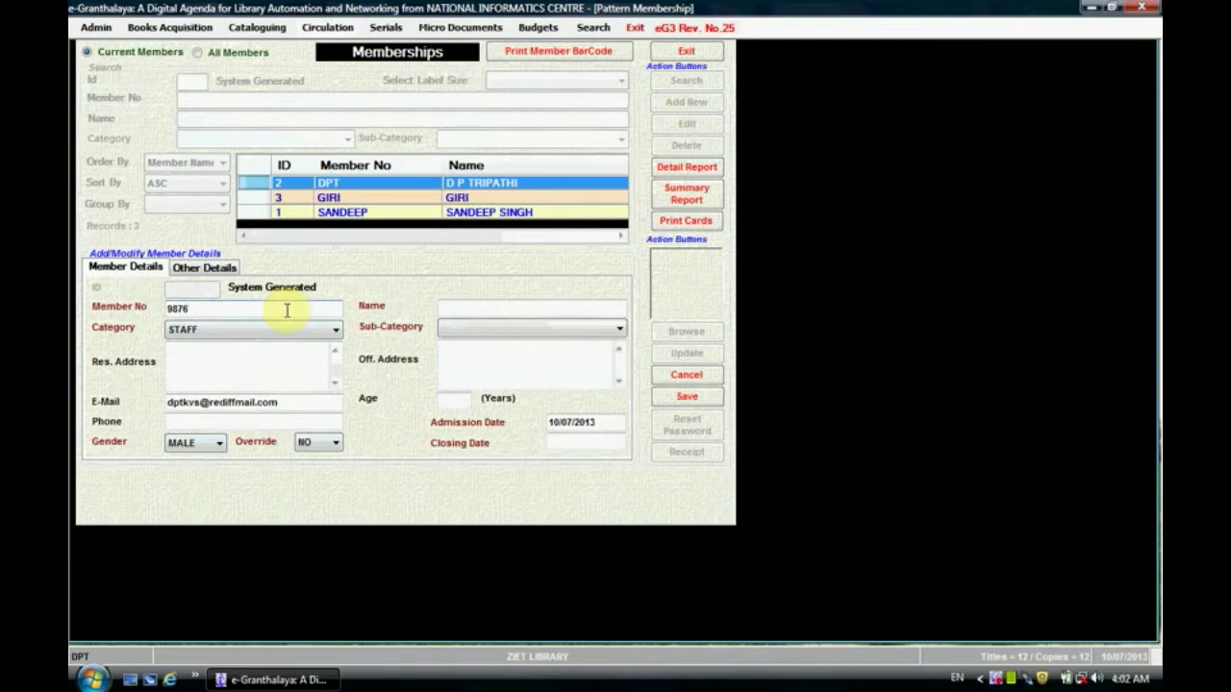
left_click(333, 442)
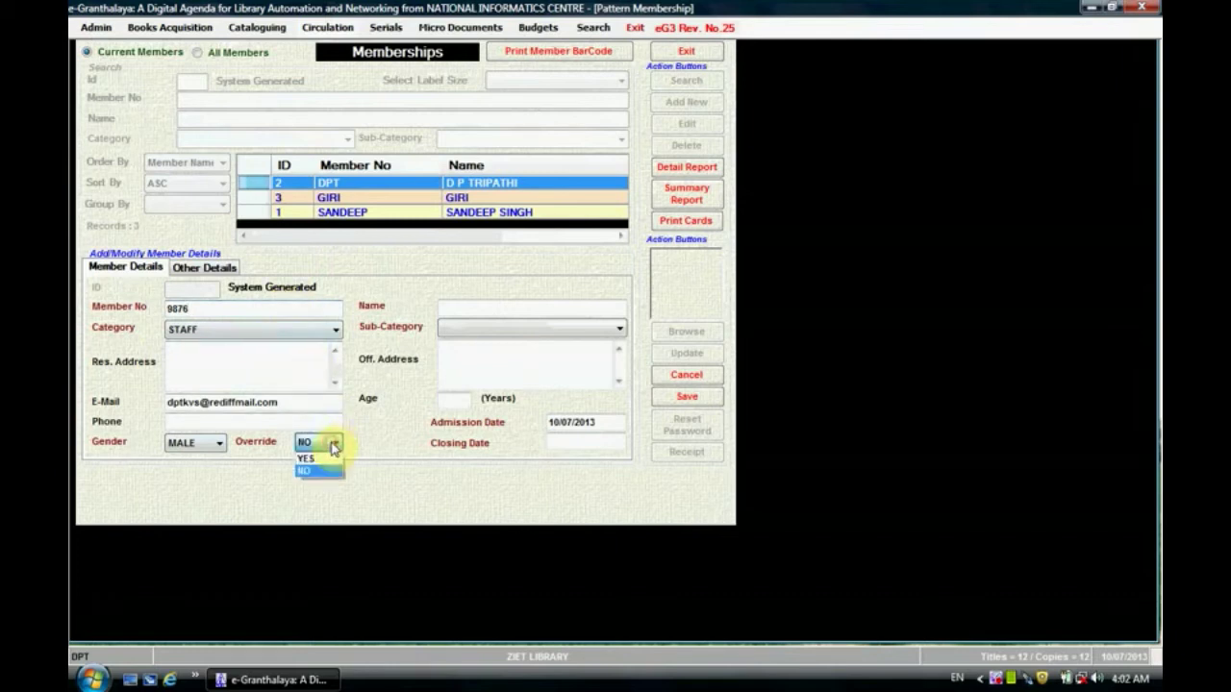
left_click(329, 458)
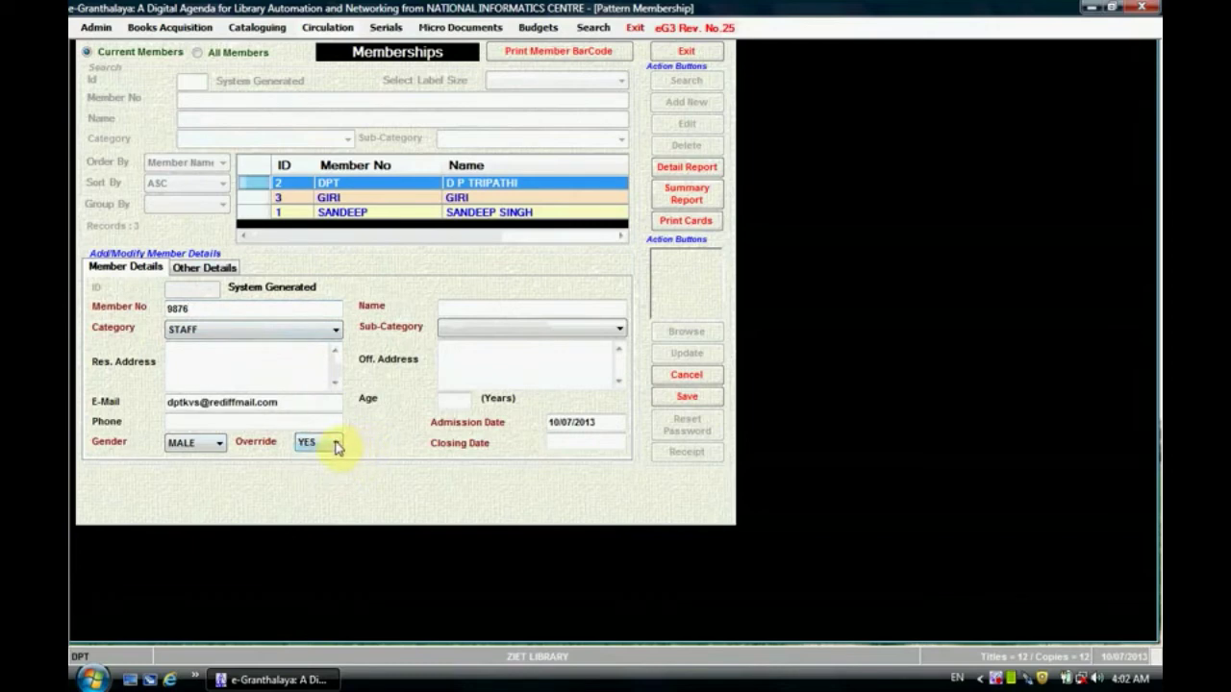
left_click(336, 443)
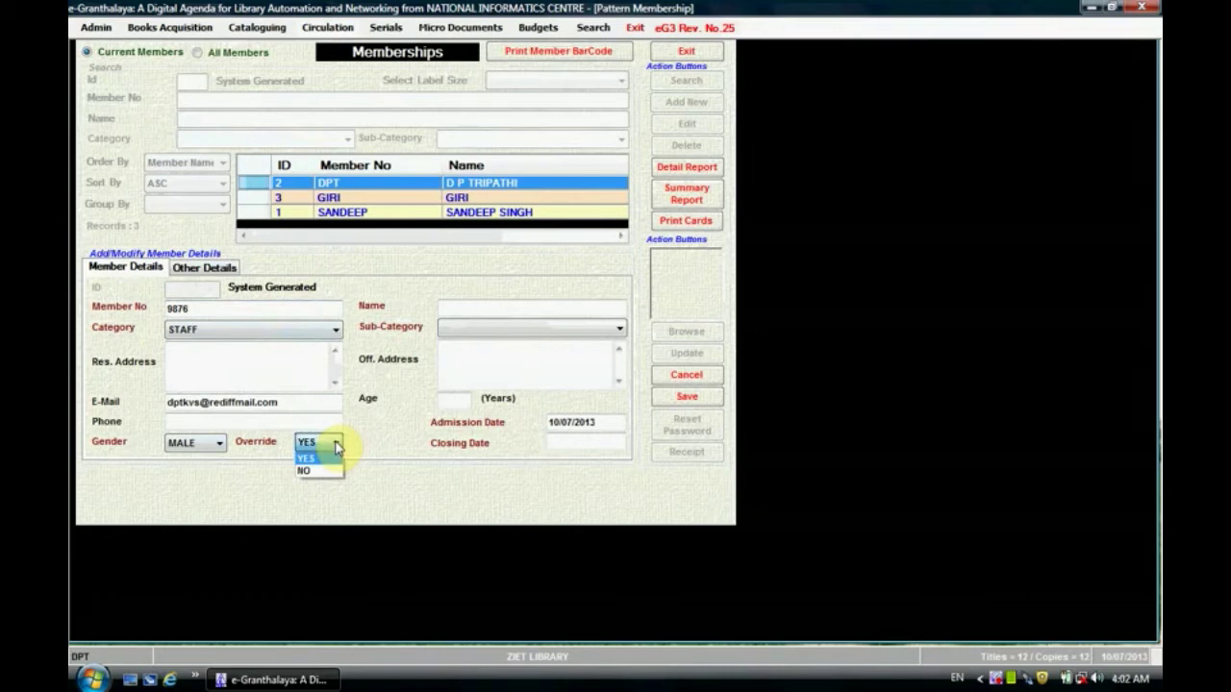
left_click(325, 470)
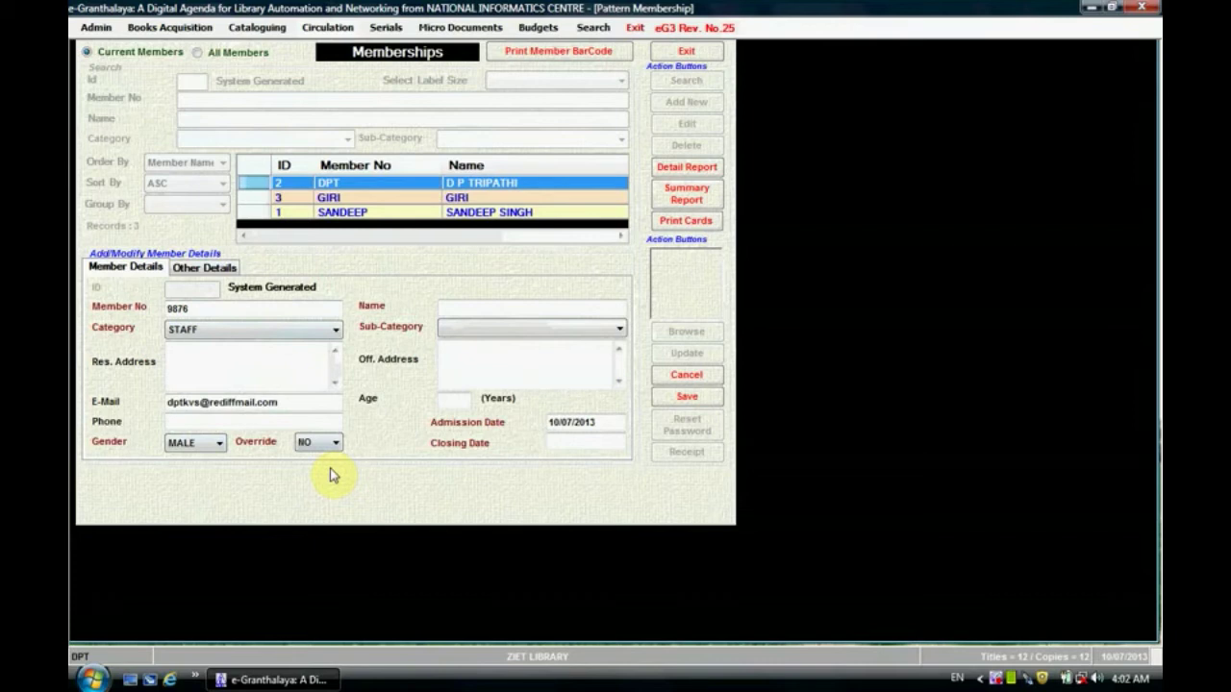
Step: Enter name User, sub-category 6A-2013-14 and office address KV
left_click(508, 308)
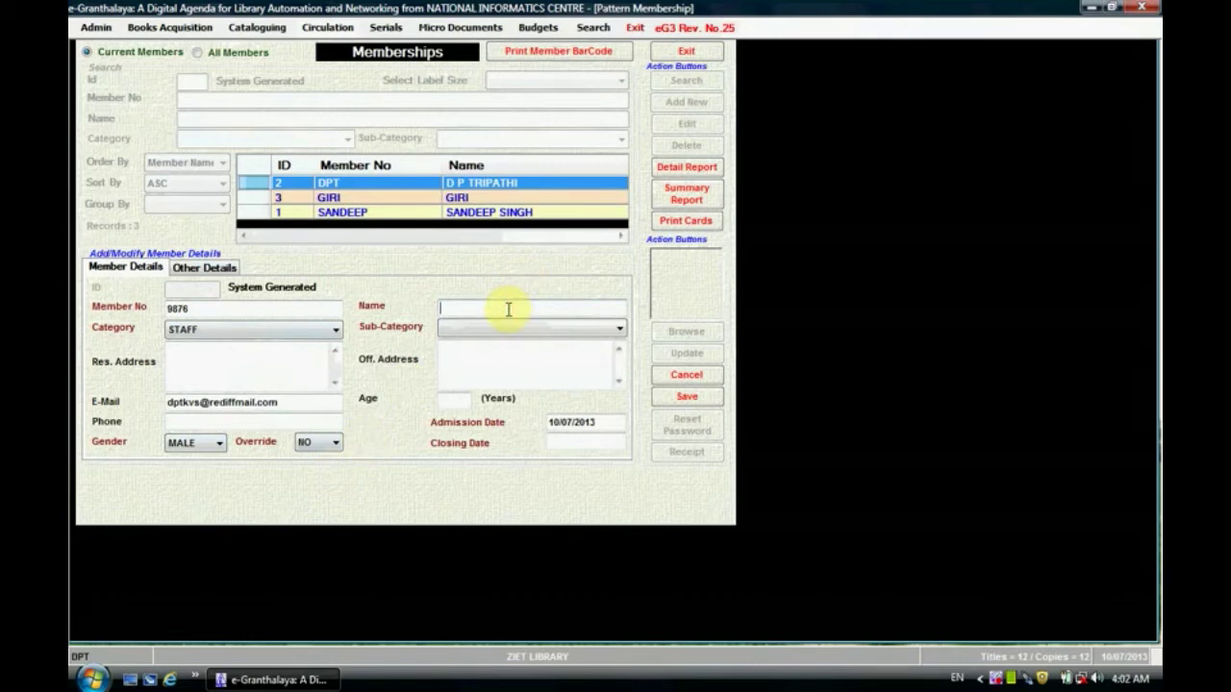
type("User")
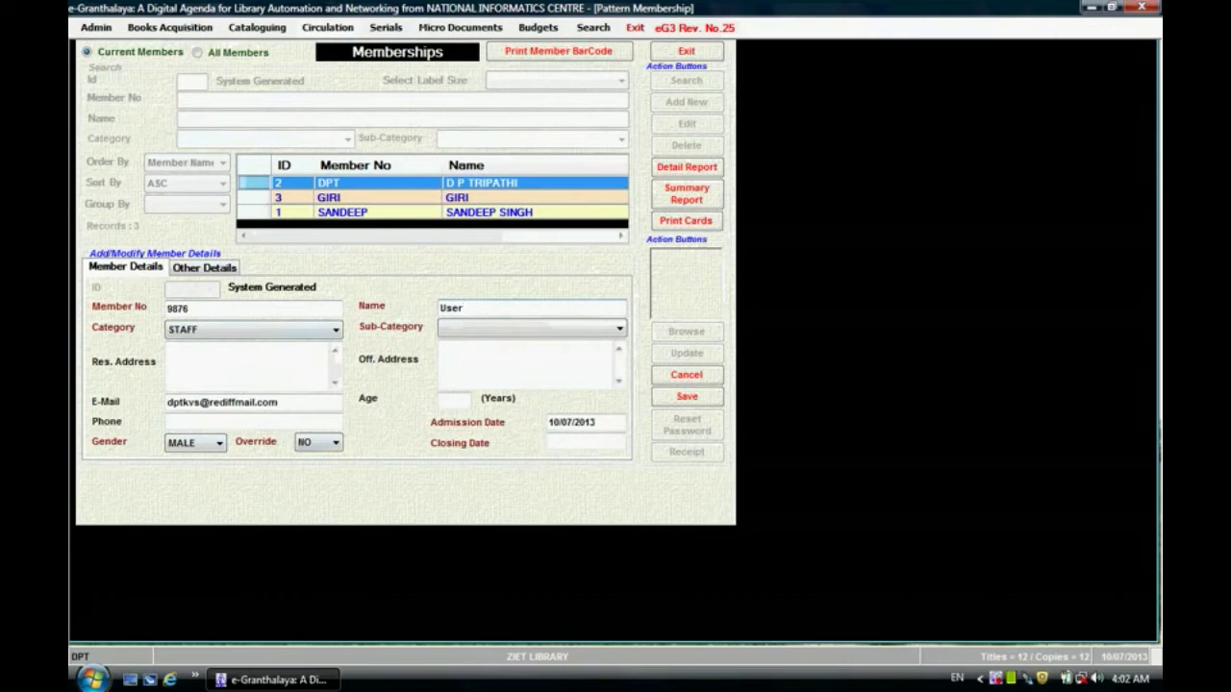
left_click(576, 330)
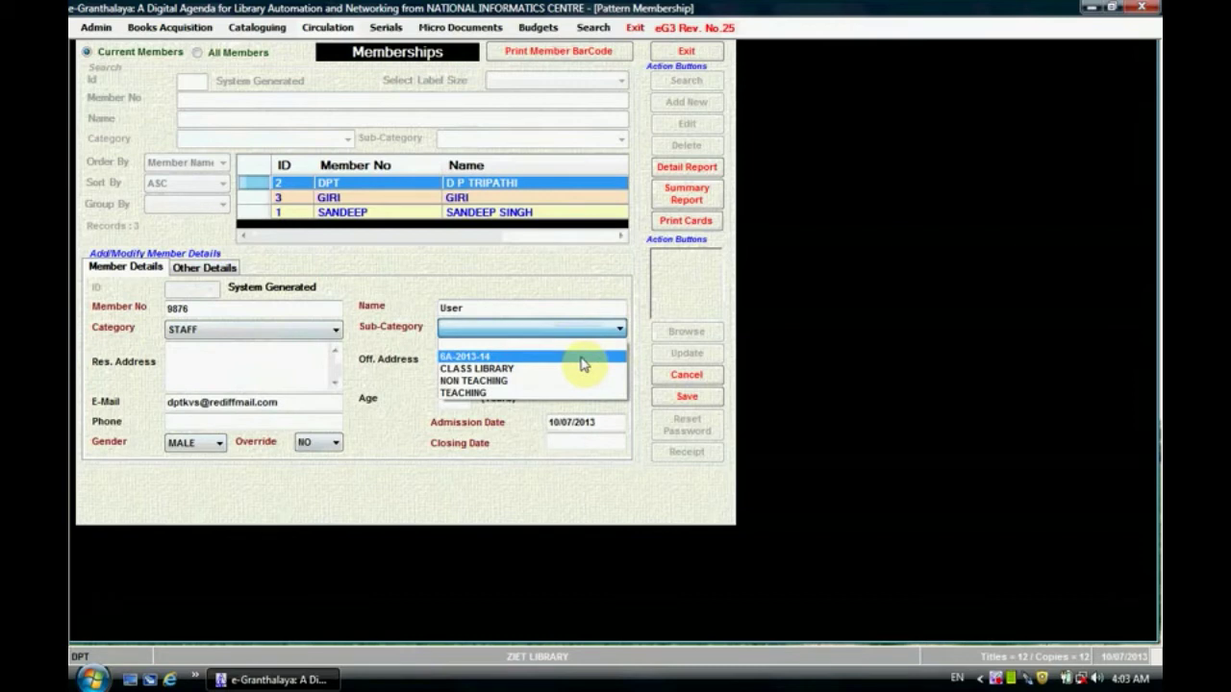
left_click(584, 360)
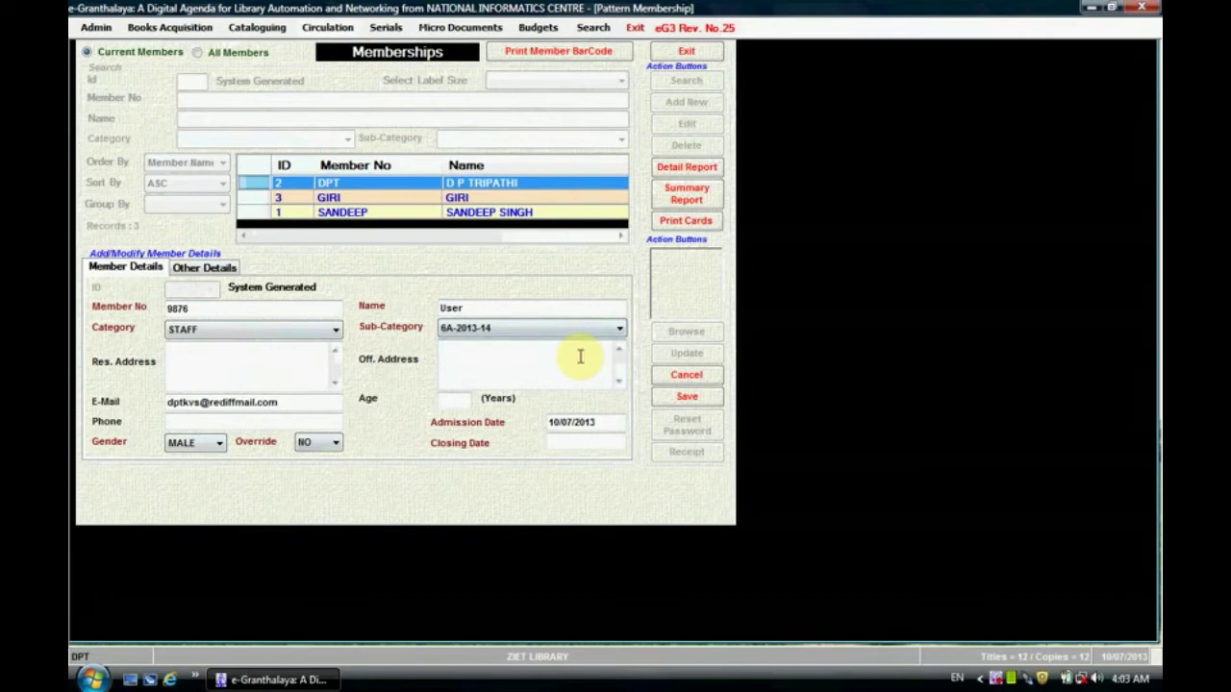
left_click(580, 357)
type("KV")
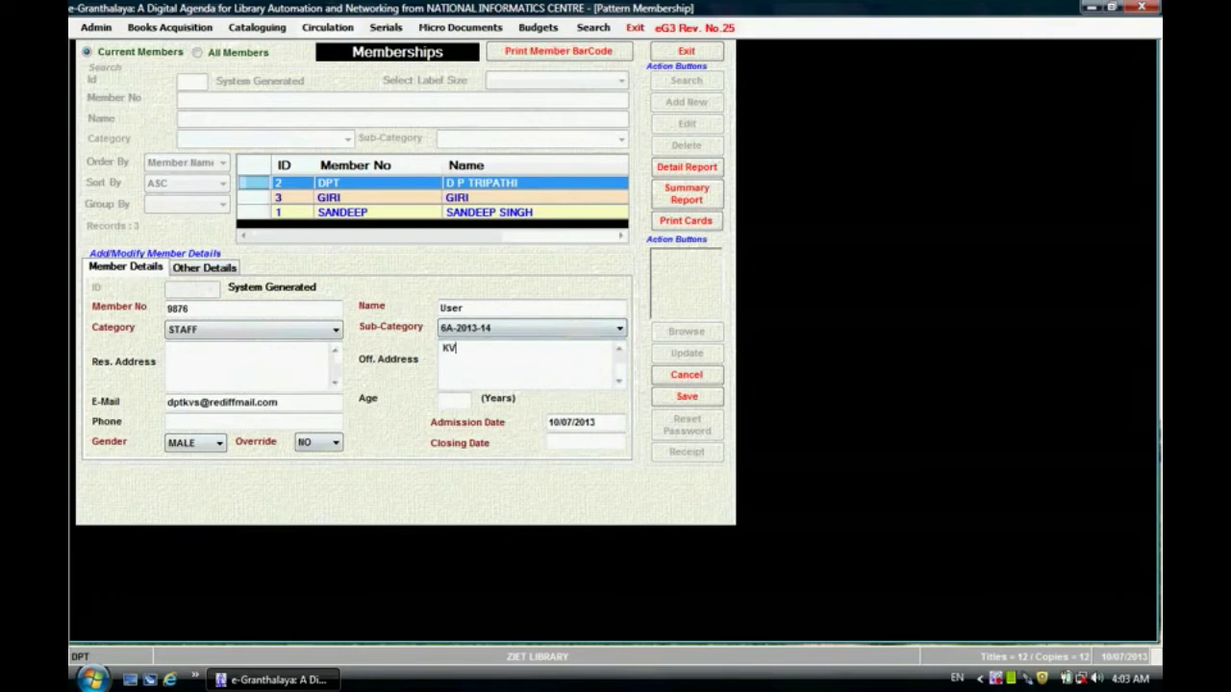
Step: Set the closing date to 31/03/2014 and save the staff member record
left_click(460, 399)
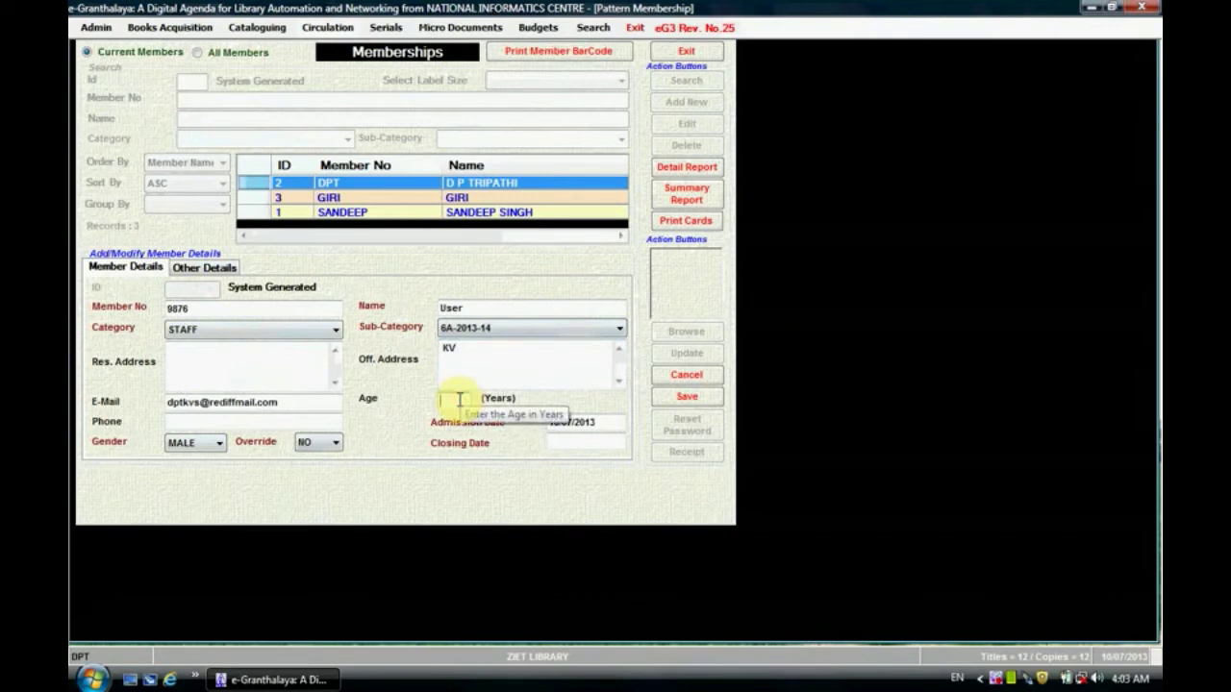
left_click(580, 444)
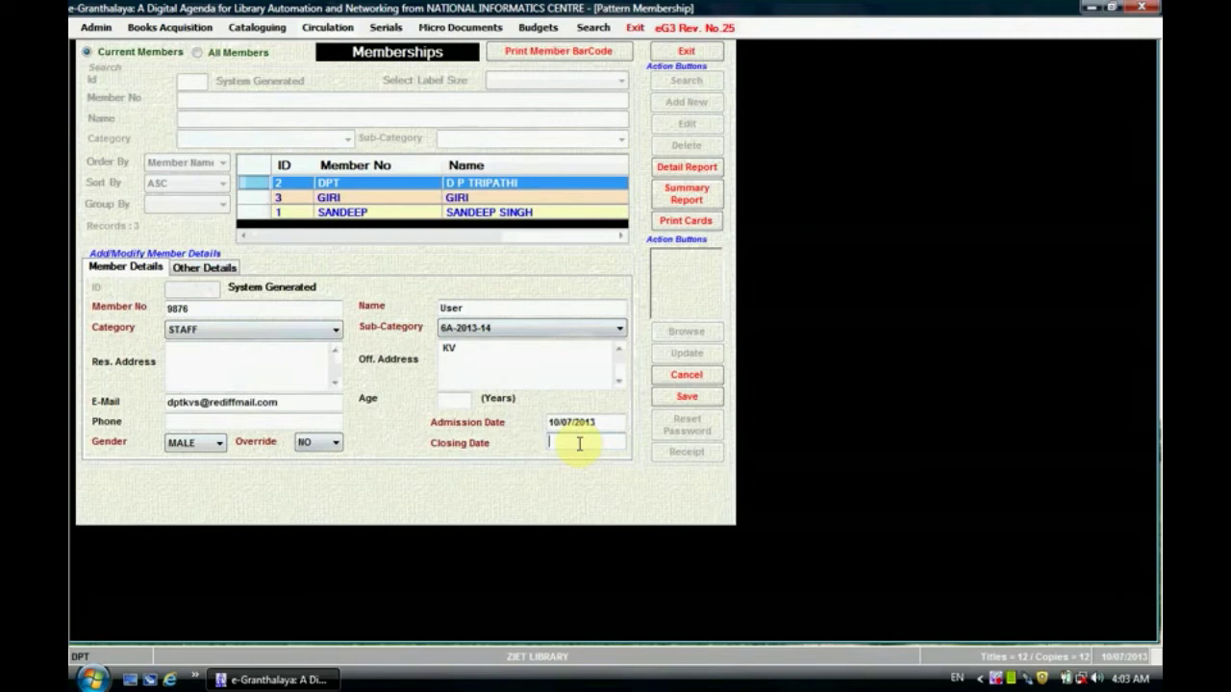
left_click(580, 444)
type("31/03/20")
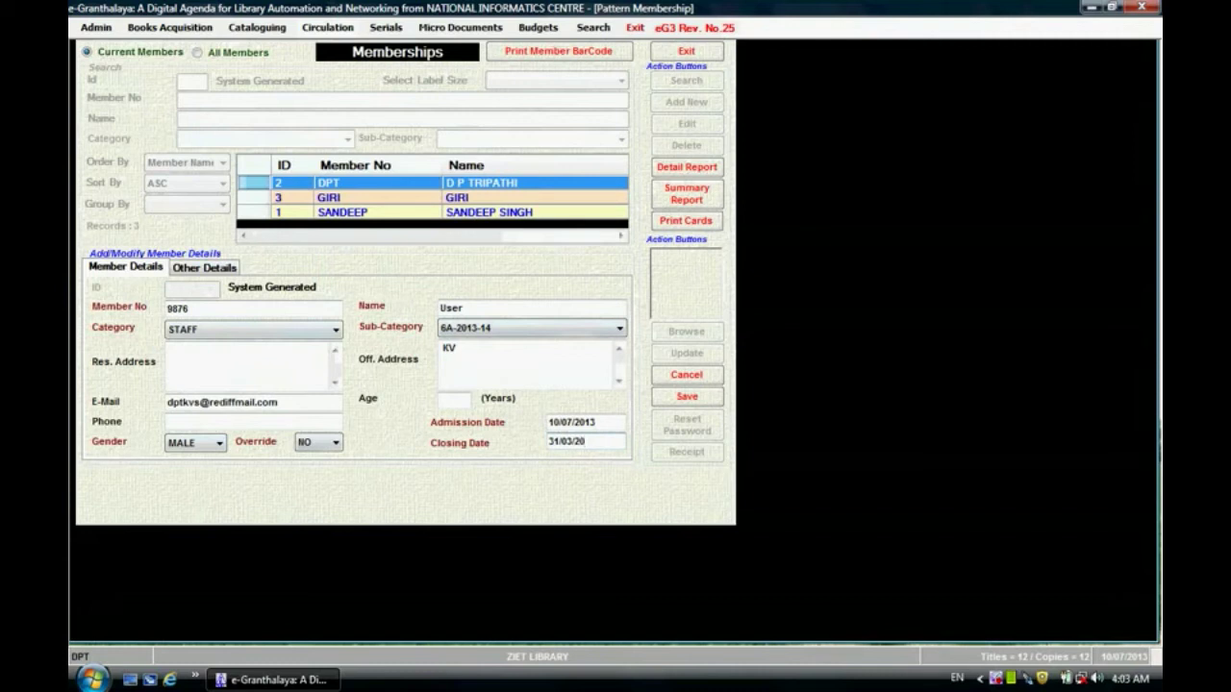
type("14")
left_click(686, 398)
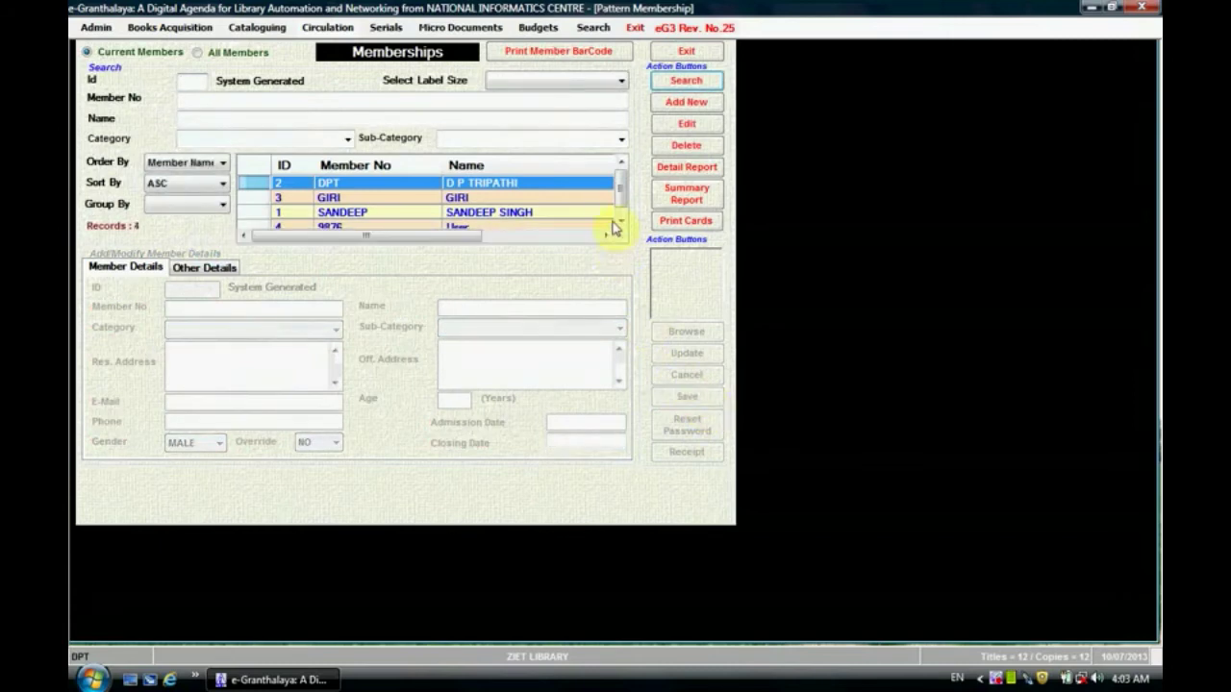
Step: Select member 9876 (User) in the grid and make the record editable
left_click_drag(620, 186, 623, 212)
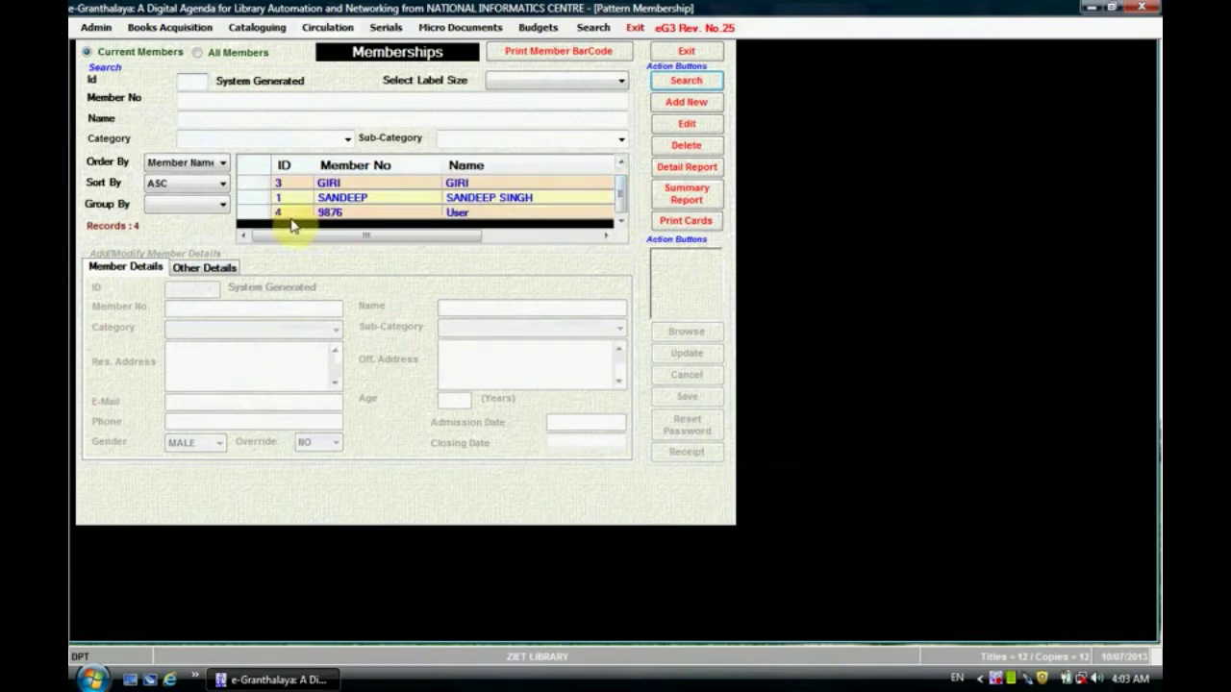
left_click(251, 213)
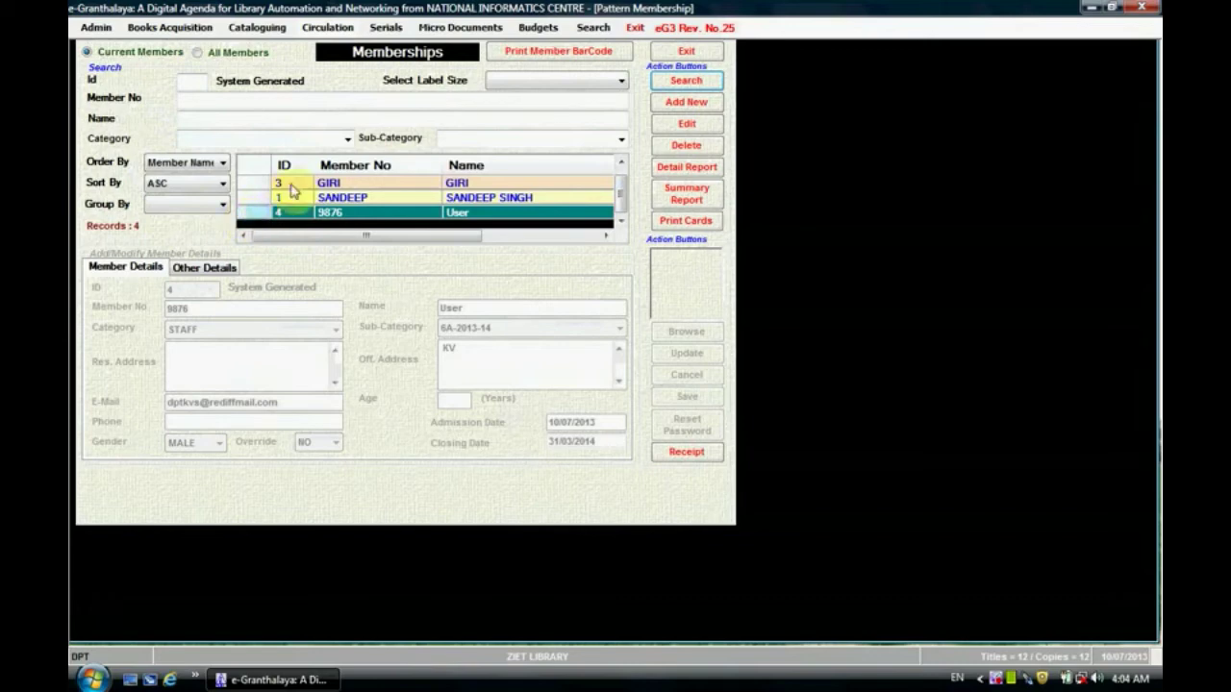
left_click(701, 127)
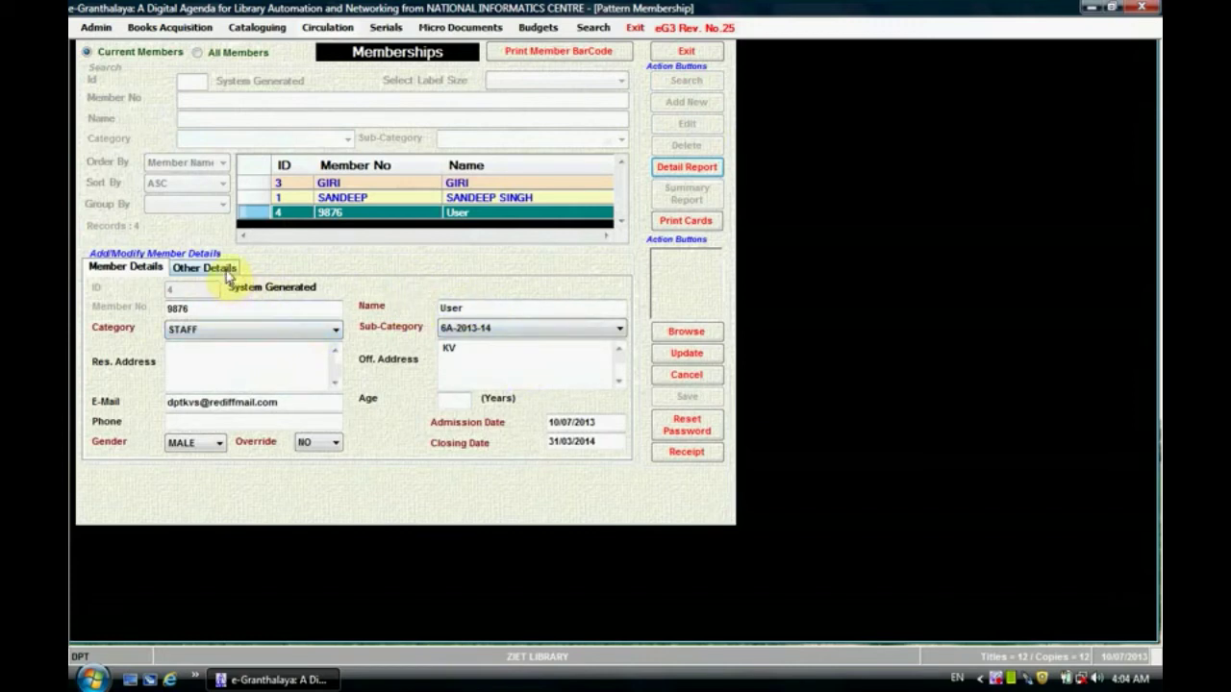
left_click(228, 277)
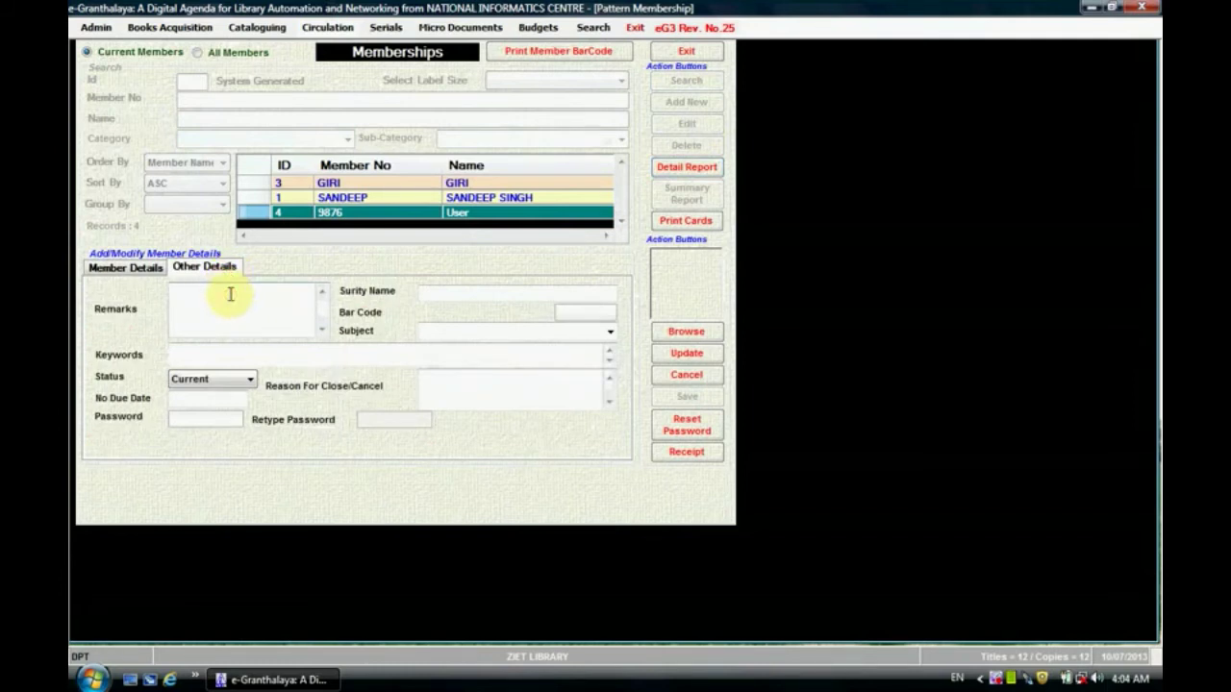
left_click(609, 332)
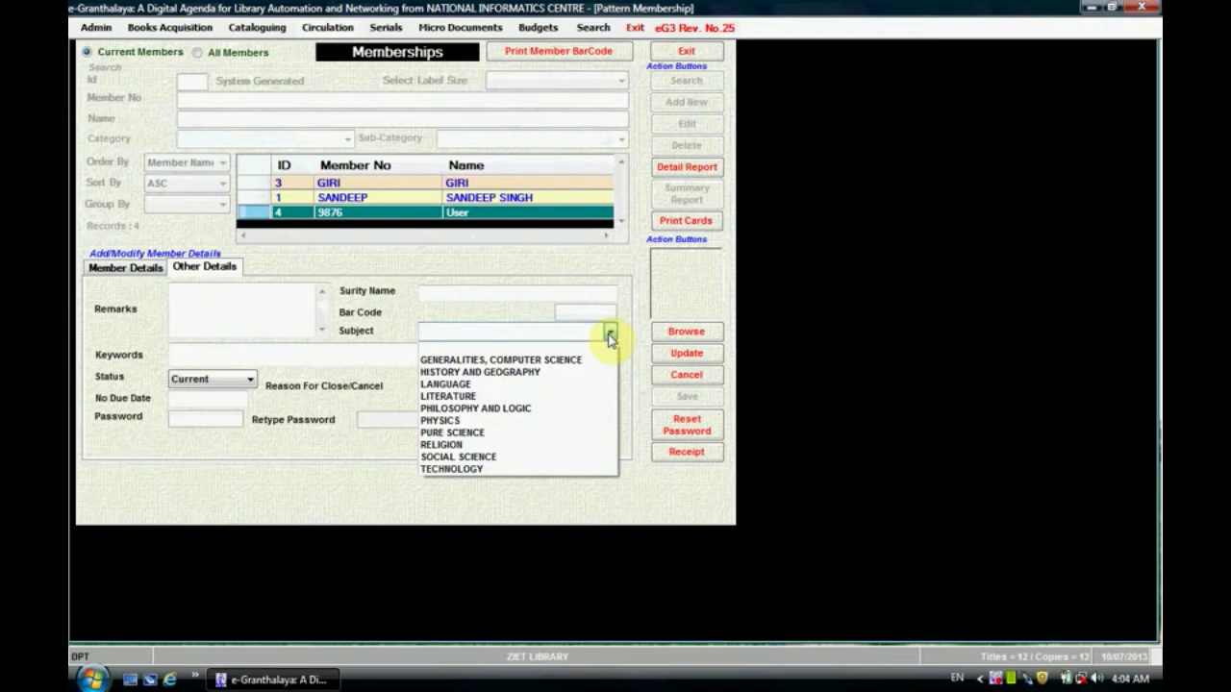
left_click(511, 421)
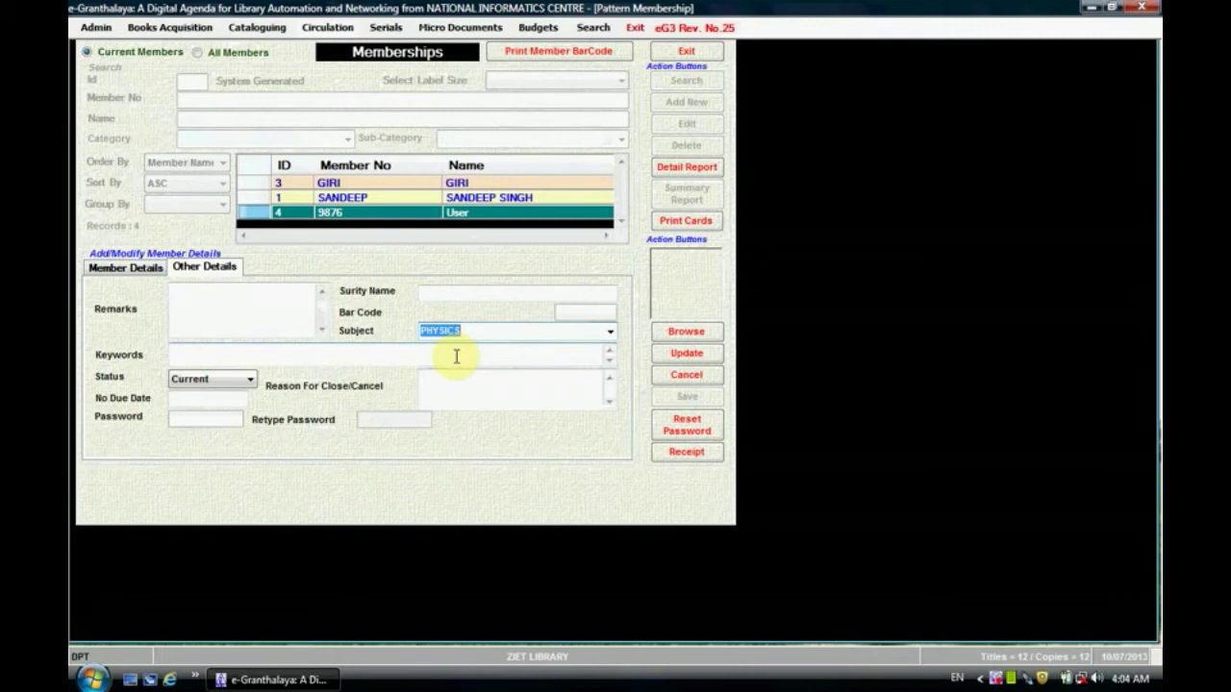
left_click(488, 334)
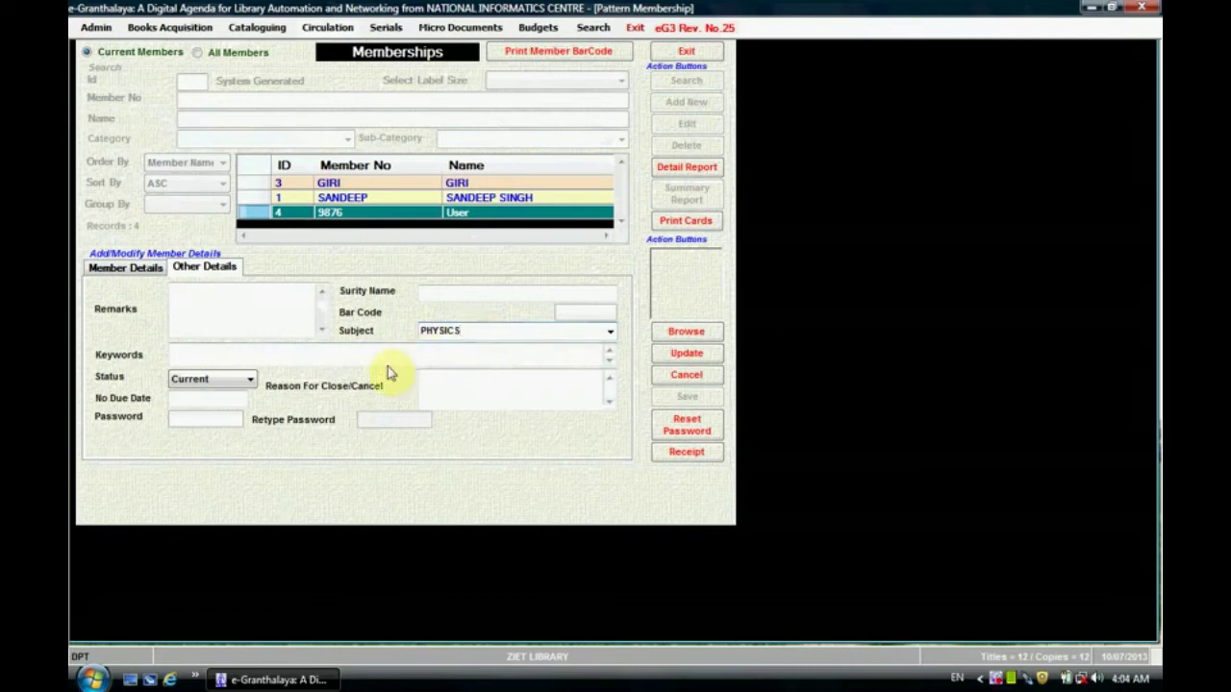
left_click(241, 381)
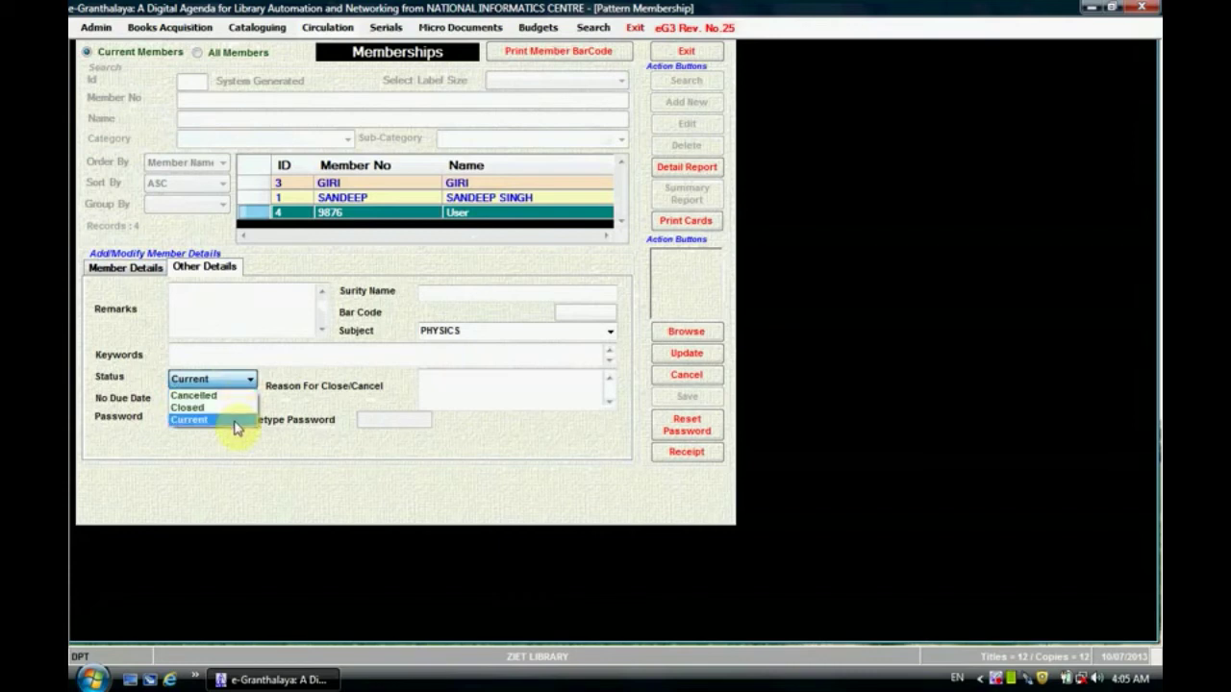
left_click(233, 421)
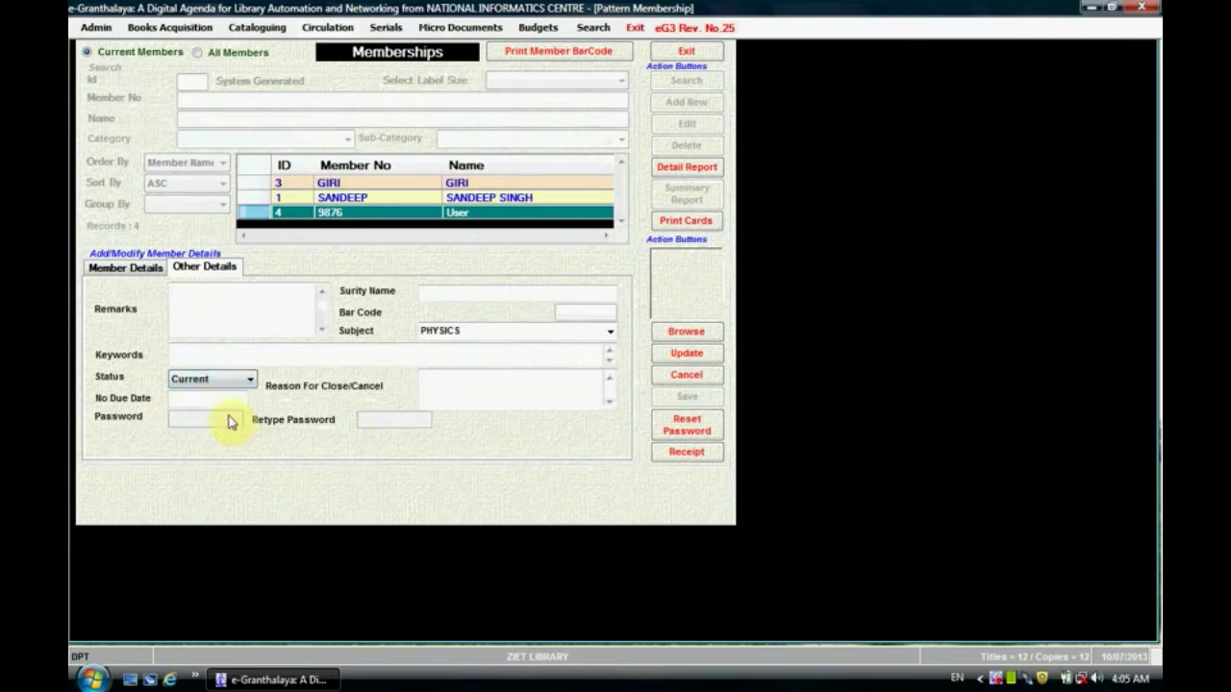
left_click(223, 398)
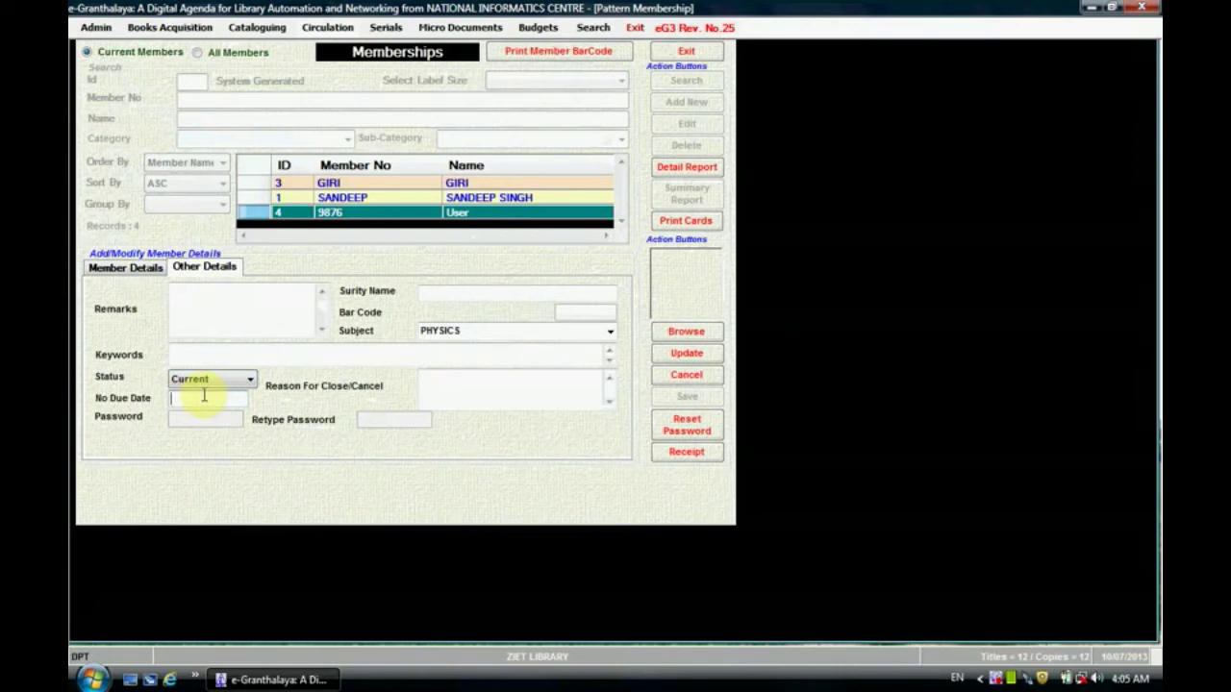
left_click(461, 388)
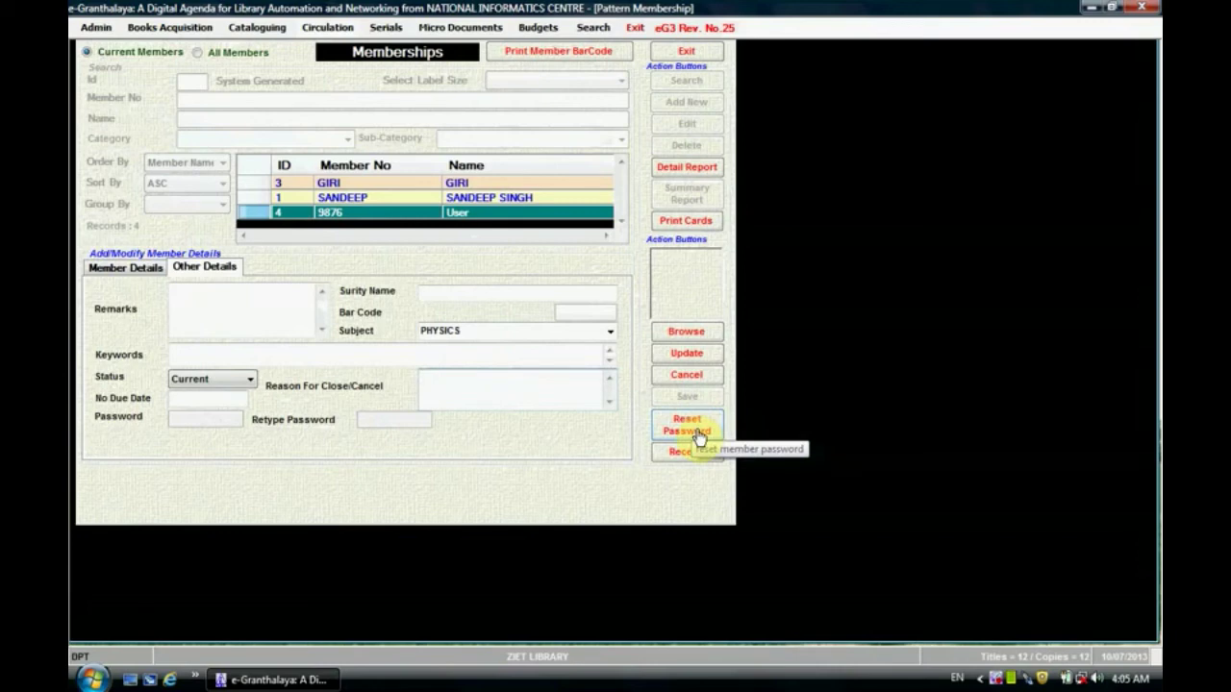
Step: Reset member 9876's password, entering it twice, confirming the reset, and closing the window
left_click(699, 433)
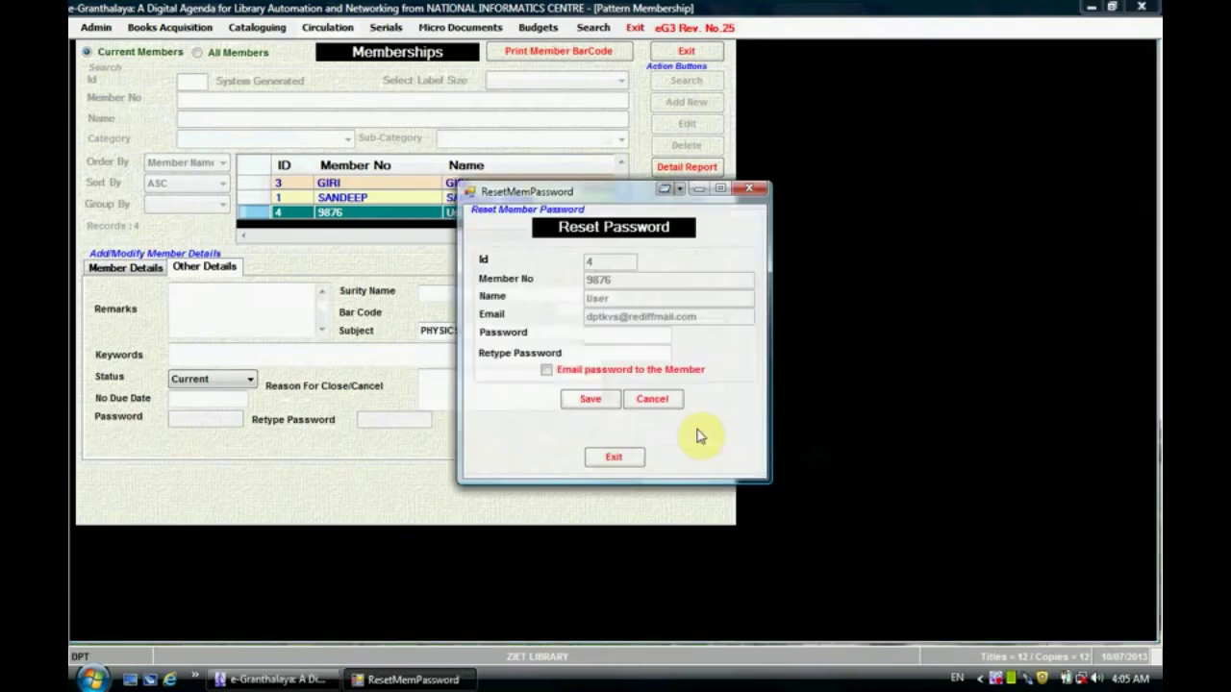
left_click(639, 337)
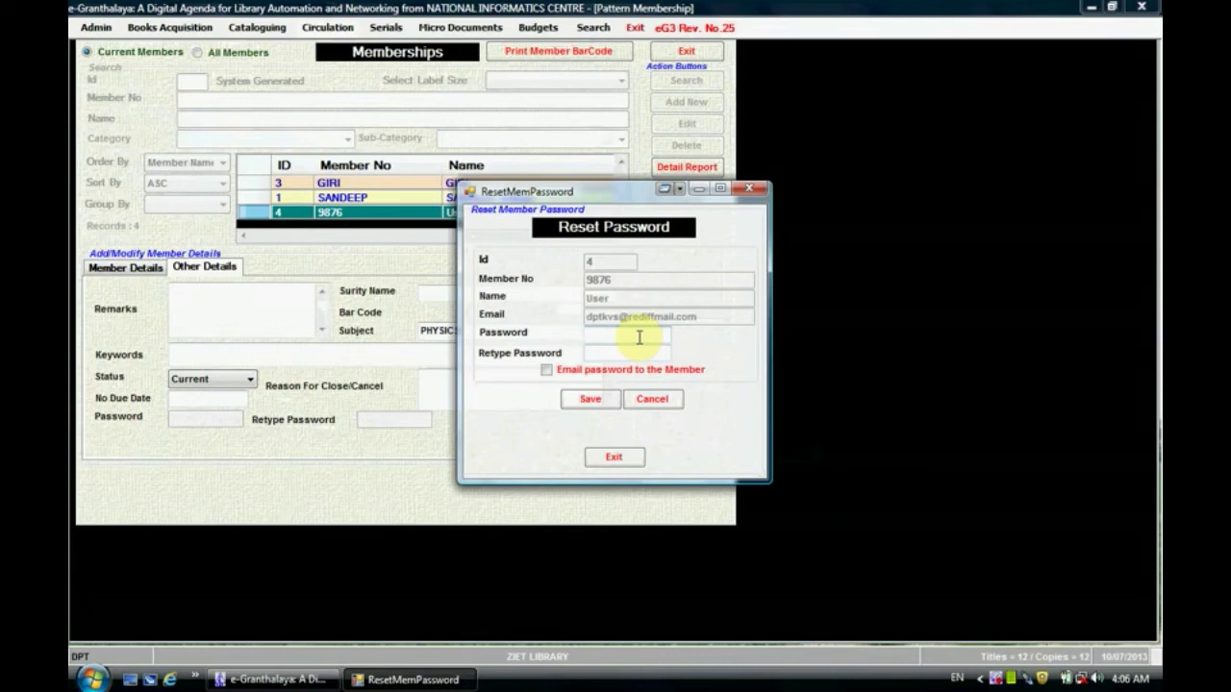
left_click(639, 338)
type("*******")
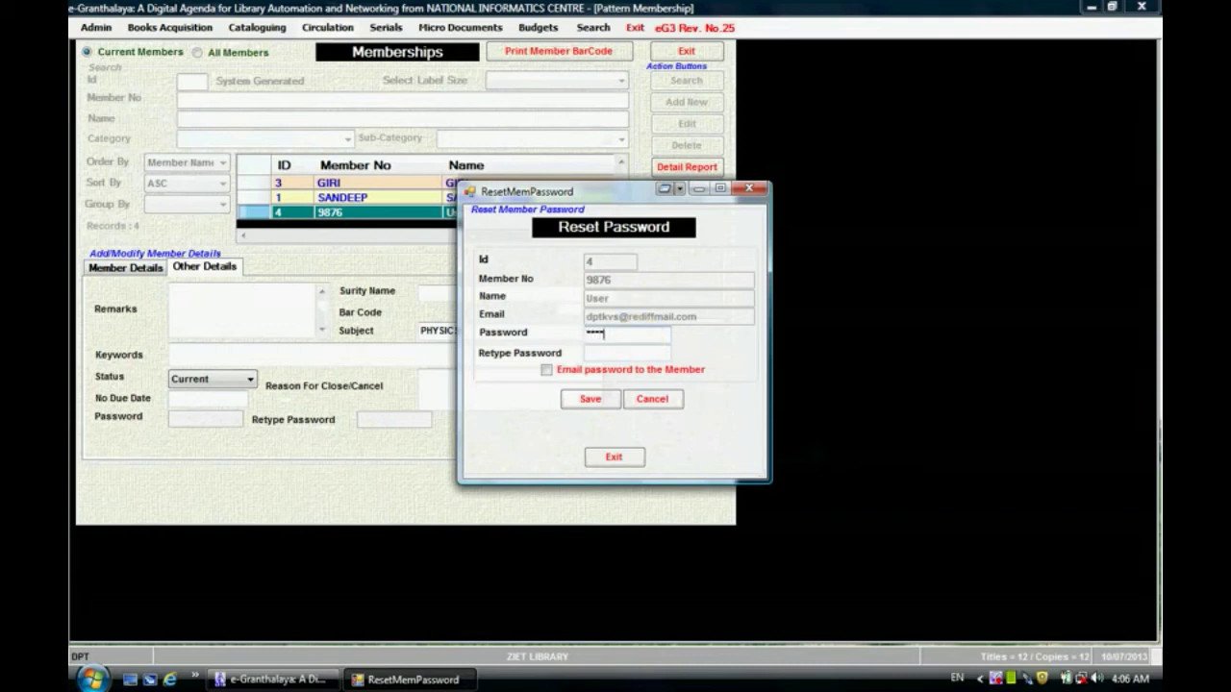
type("*****")
left_click(632, 352)
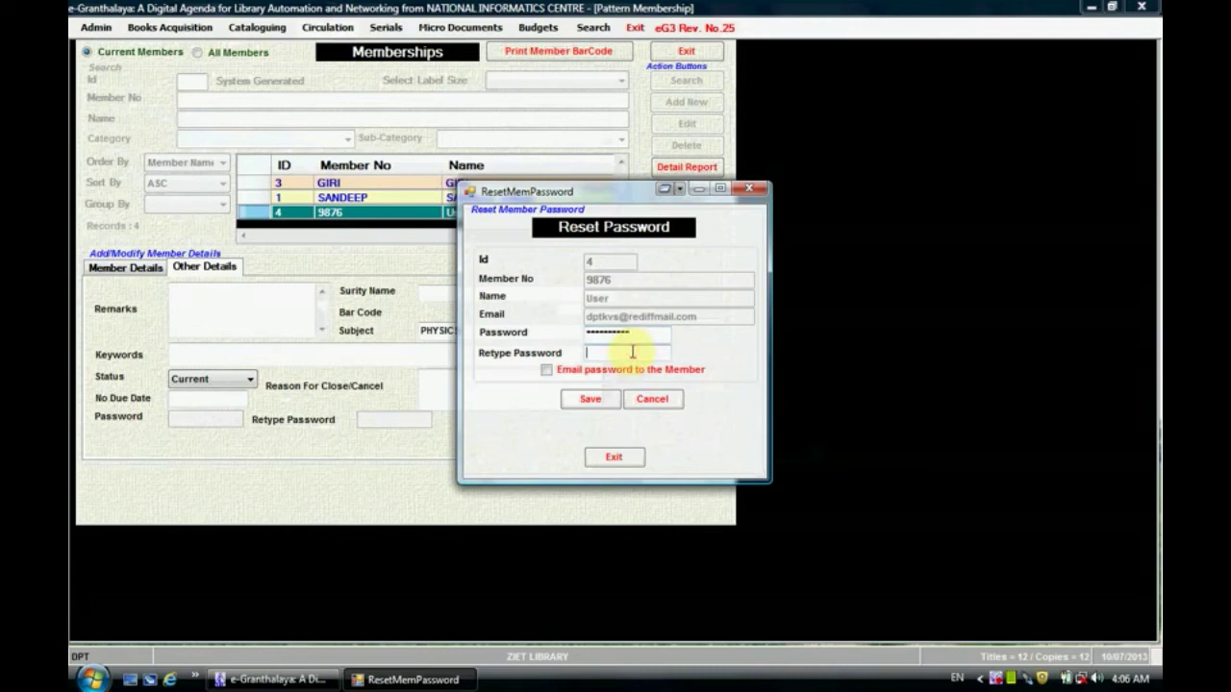
type("*")
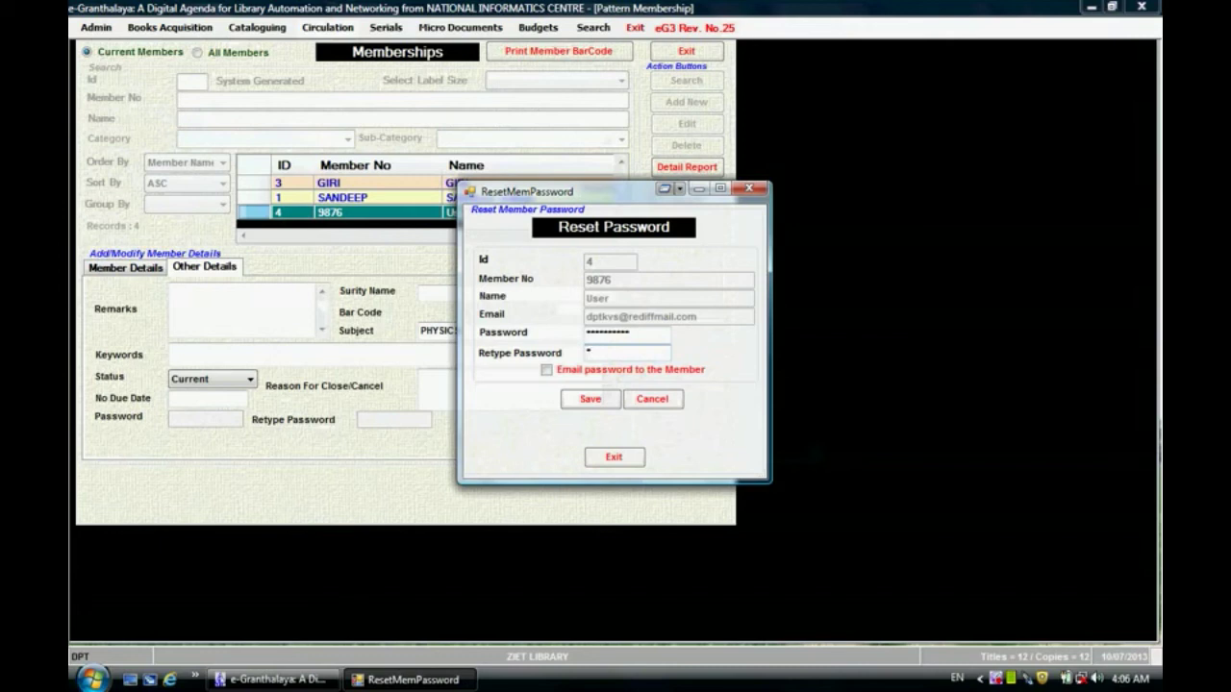
type("*********")
left_click(592, 401)
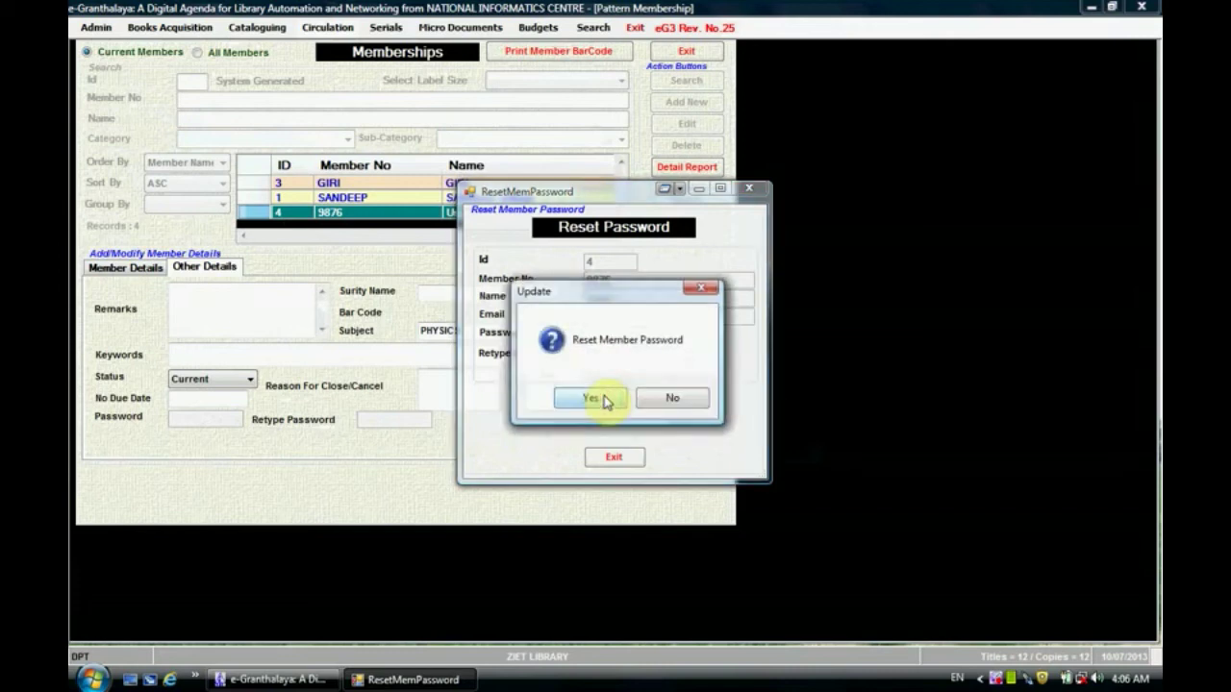
left_click(593, 399)
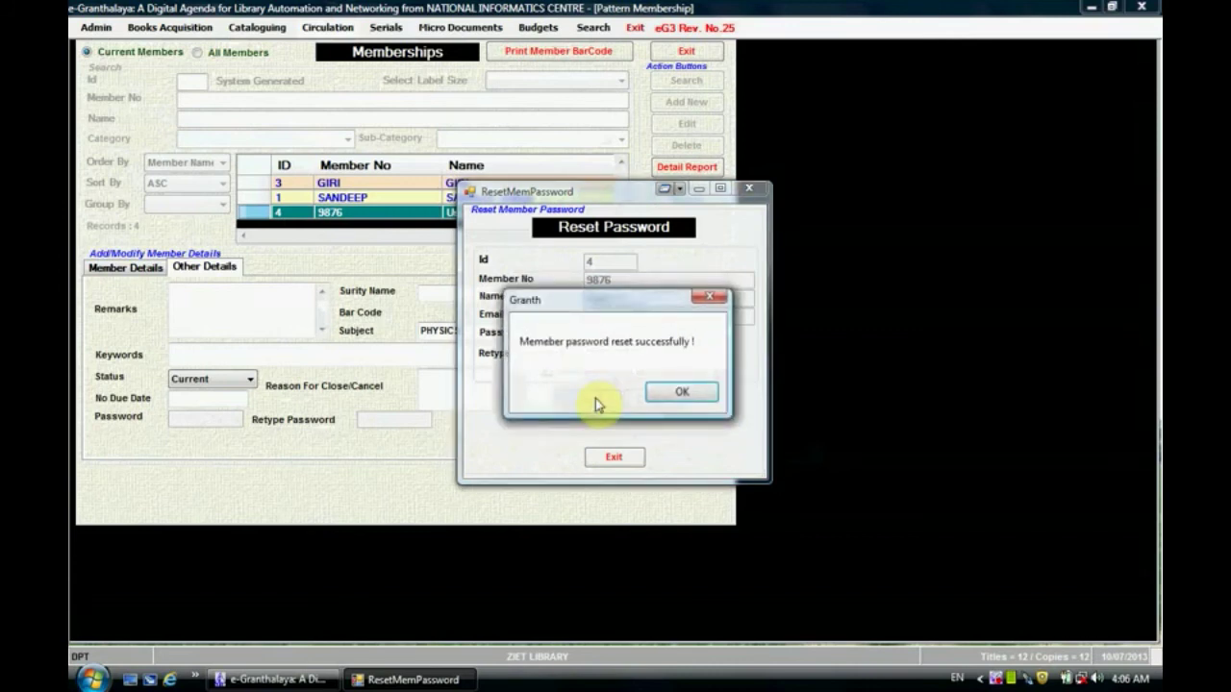
left_click(684, 393)
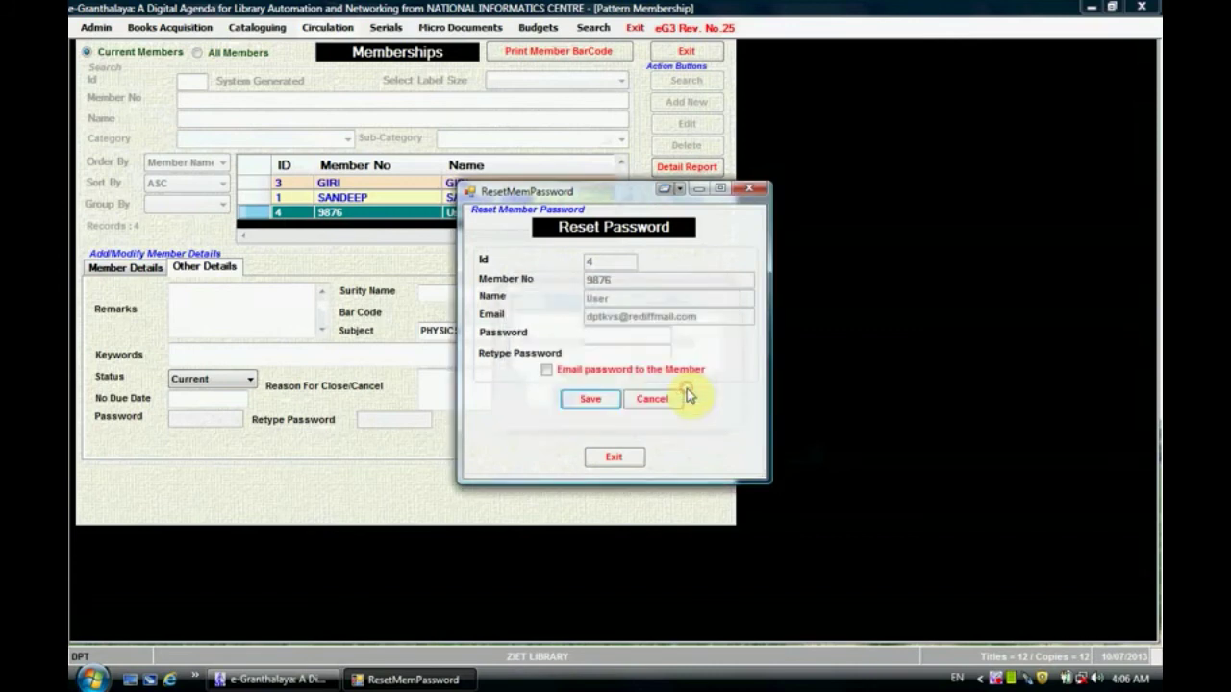
left_click(615, 459)
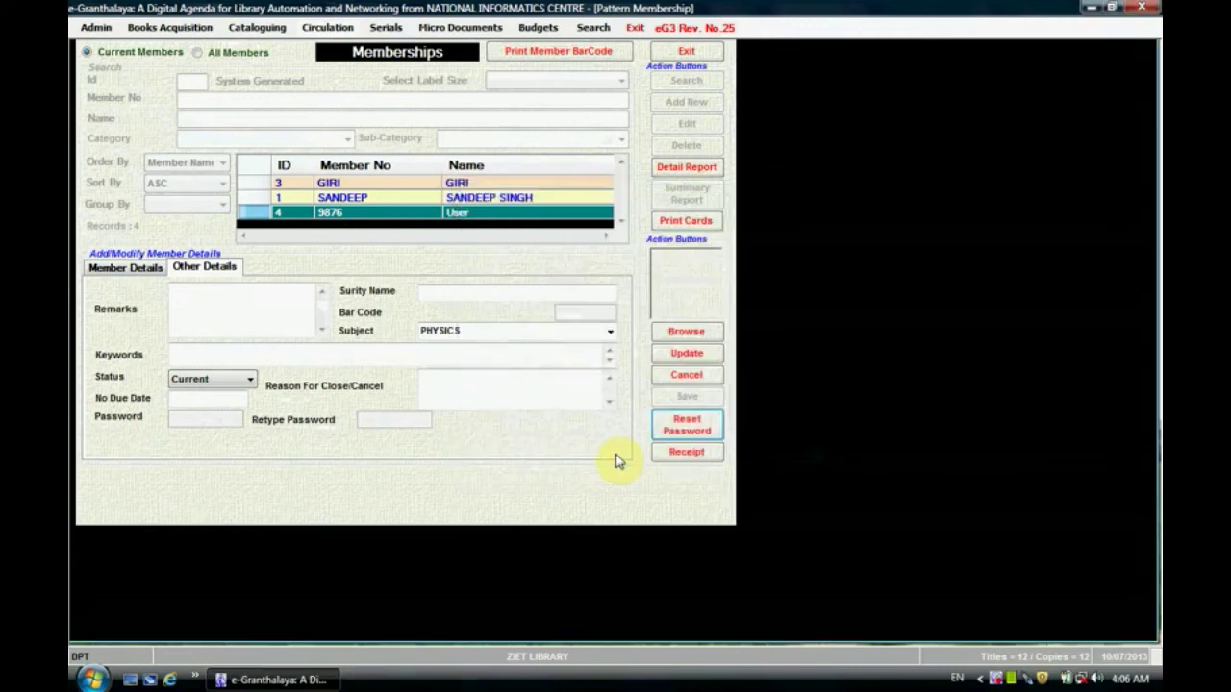
Step: Update member 9876's record and confirm the update
left_click(698, 356)
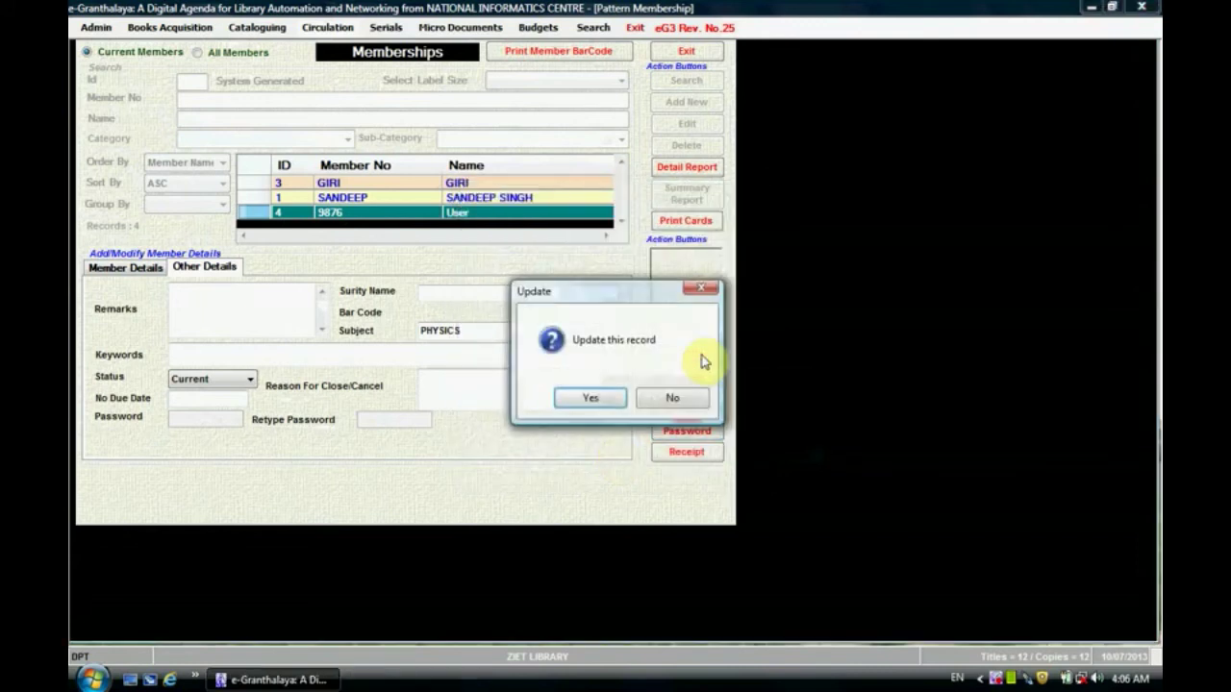
left_click(594, 398)
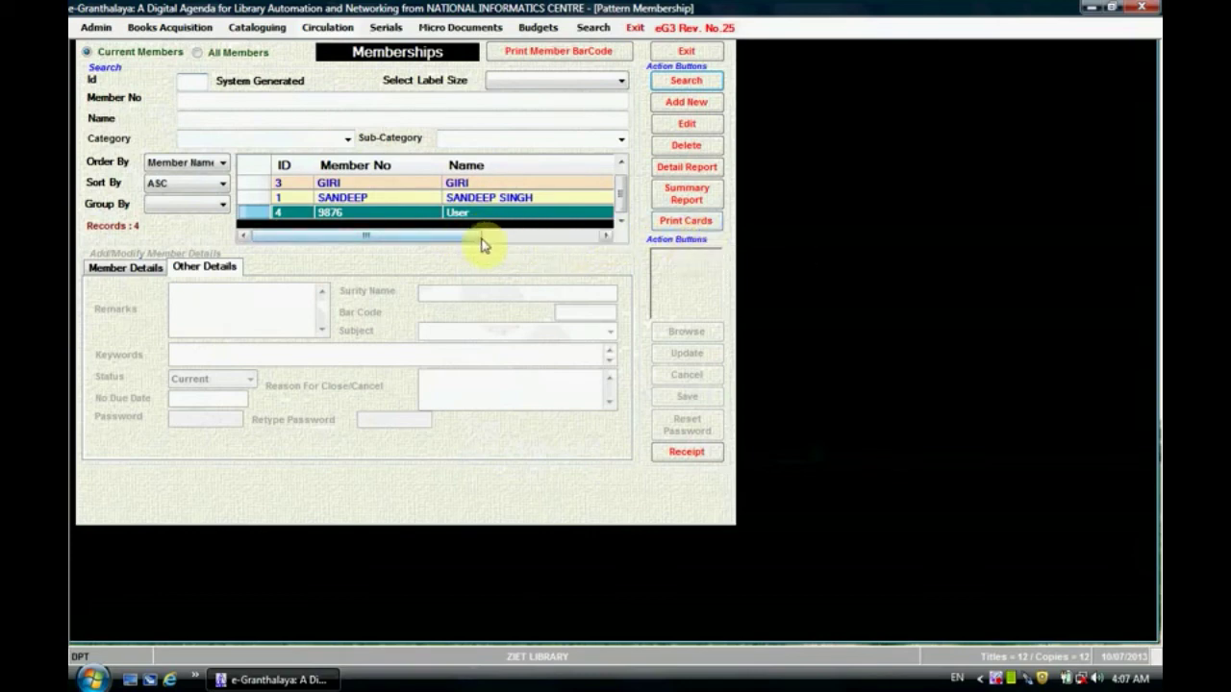
left_click(703, 227)
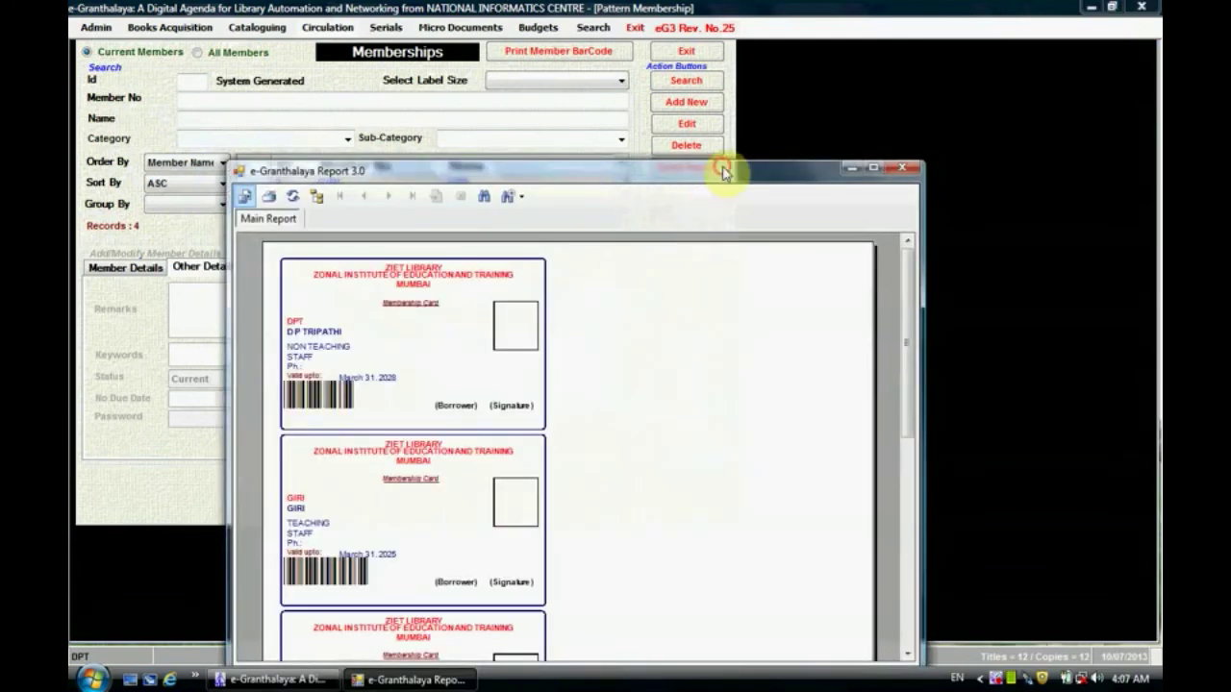
left_click_drag(722, 170, 699, 53)
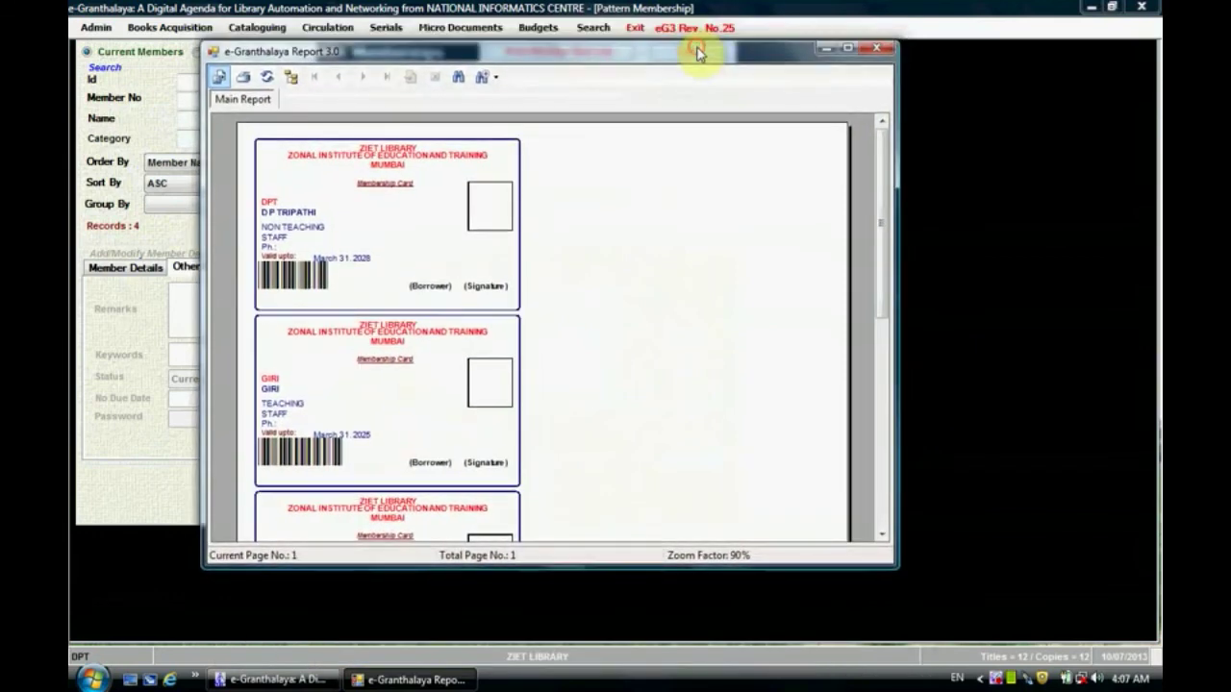
left_click(847, 47)
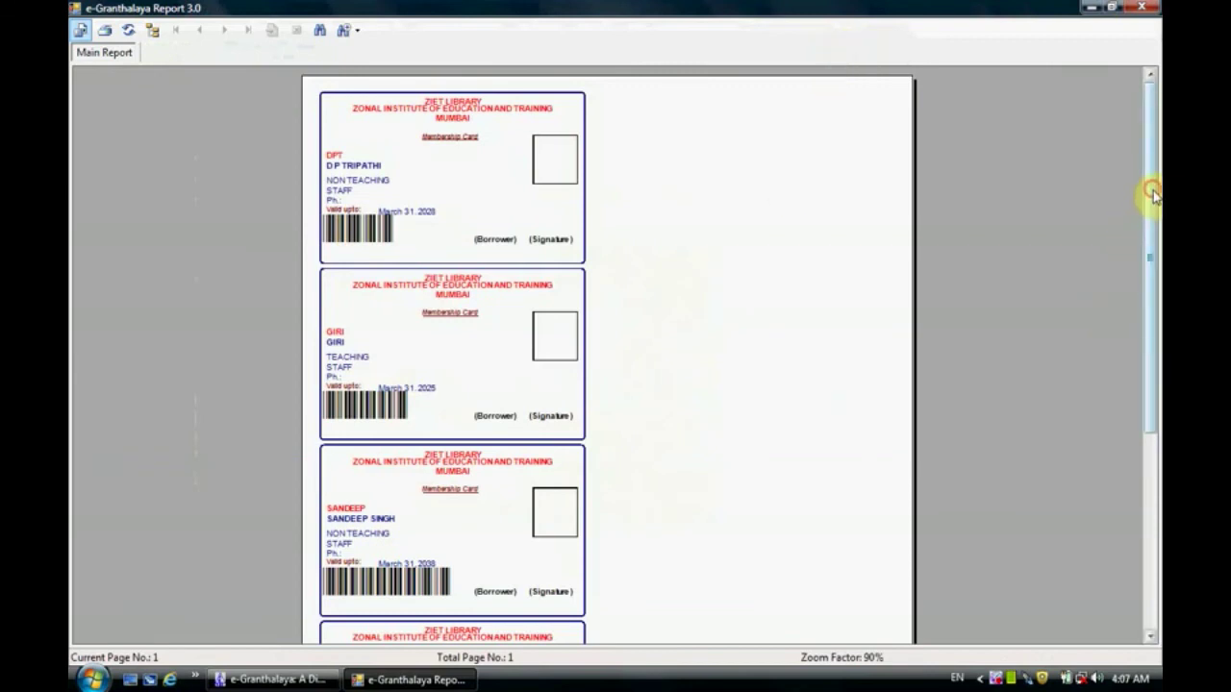
left_click_drag(1151, 194, 1149, 381)
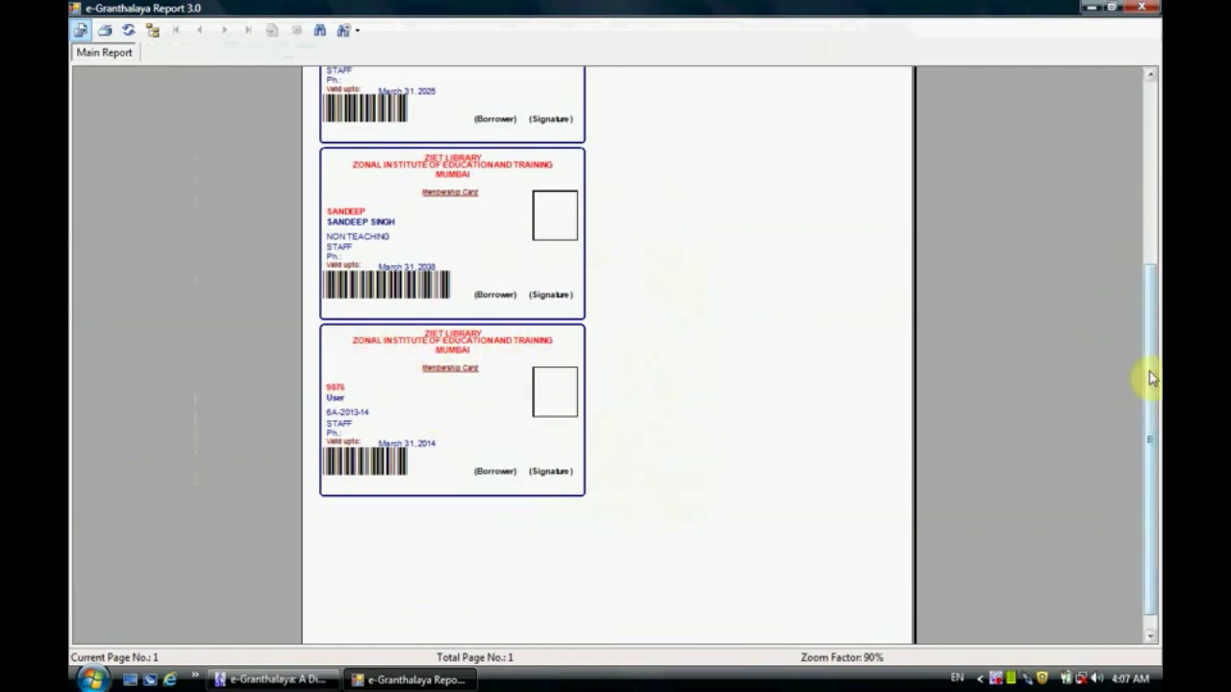
left_click_drag(1150, 375, 1139, 166)
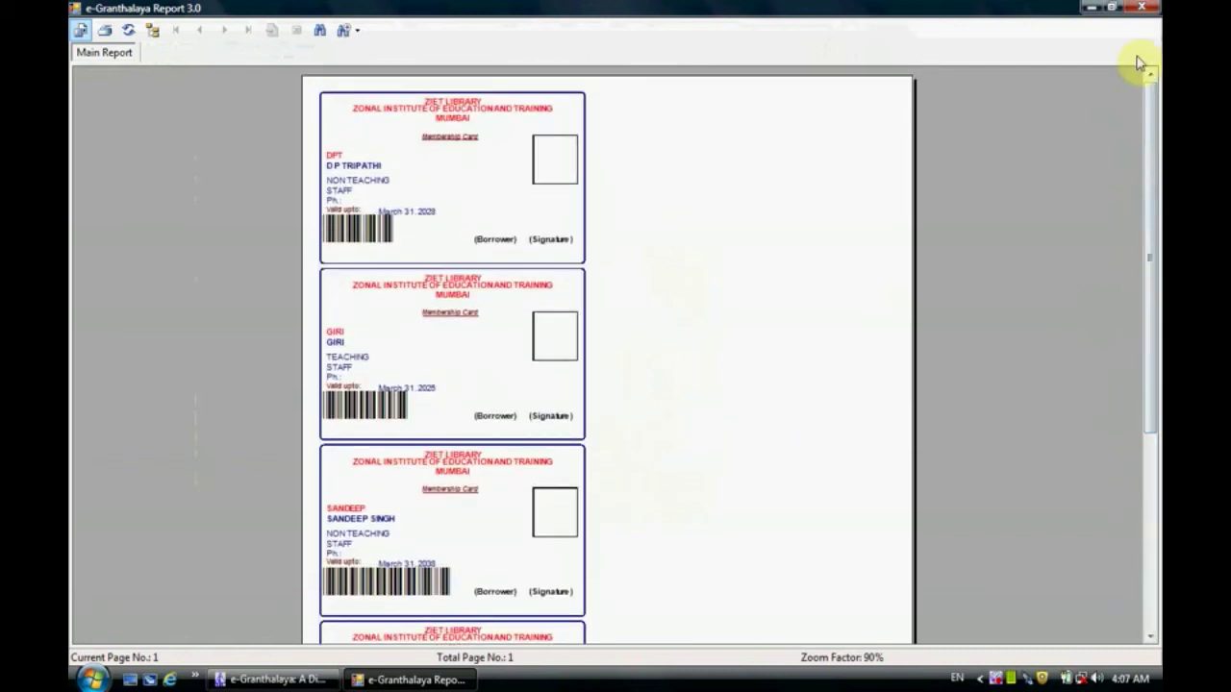
left_click(1141, 8)
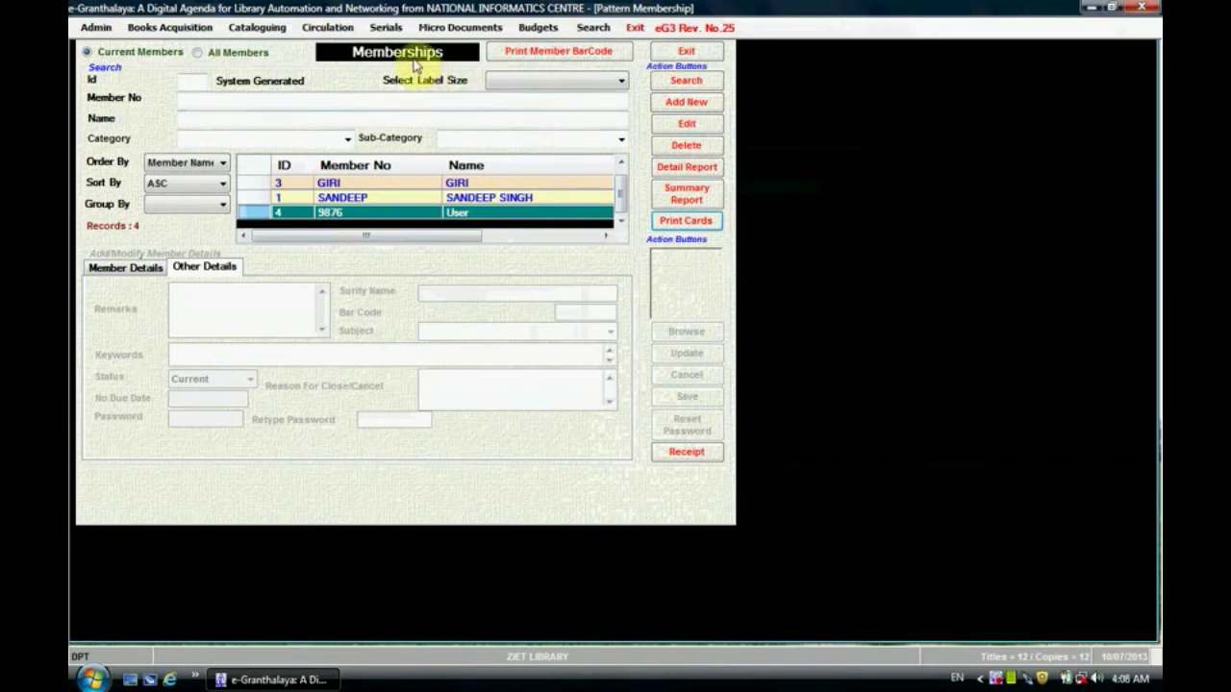
Step: Glance at the Circulation menu, then exit the Memberships form back to the landscape main window
left_click(330, 29)
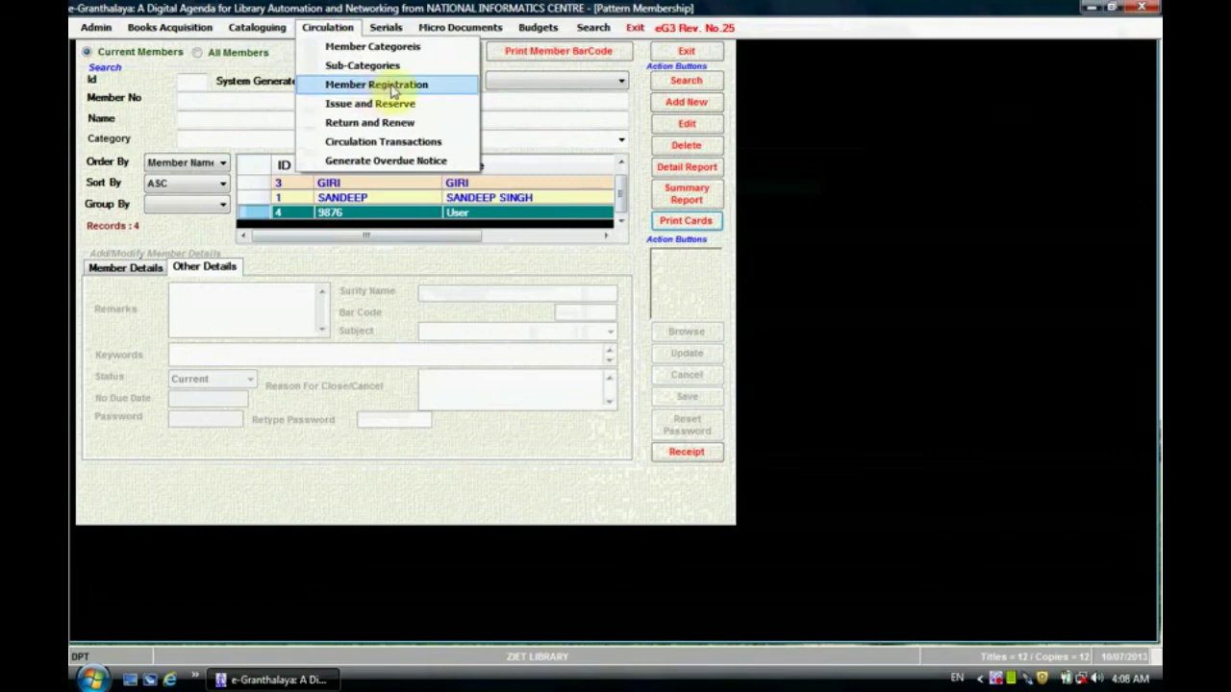
left_click(686, 56)
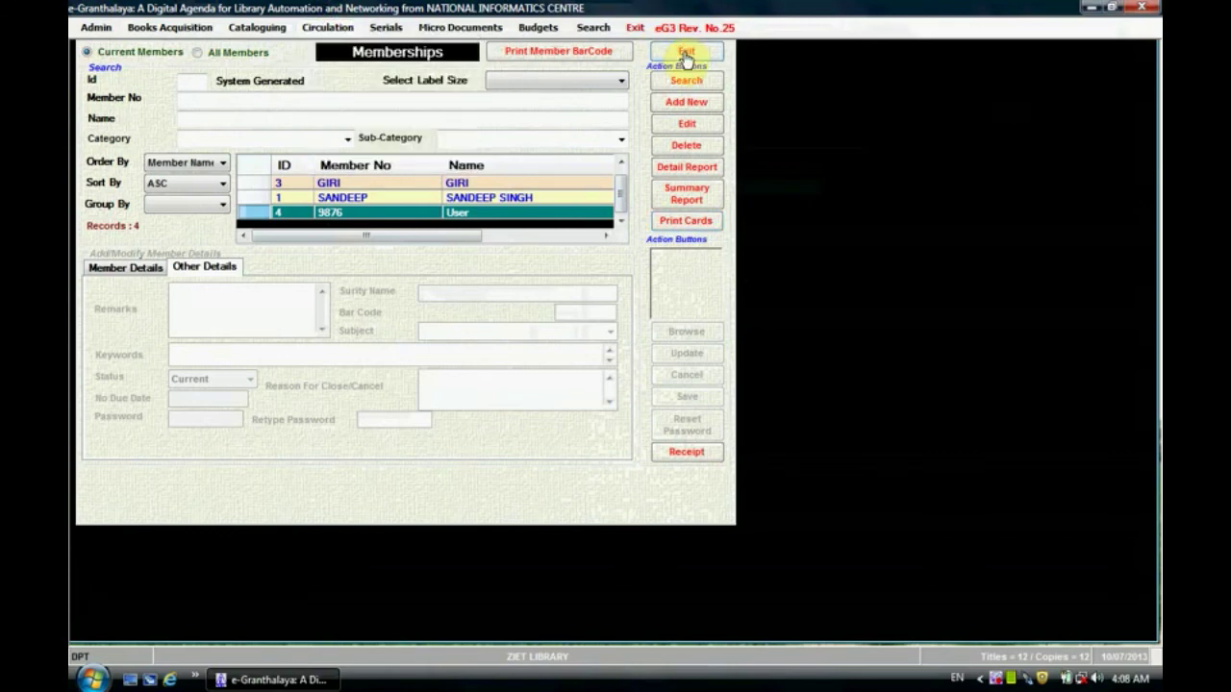
left_click(686, 54)
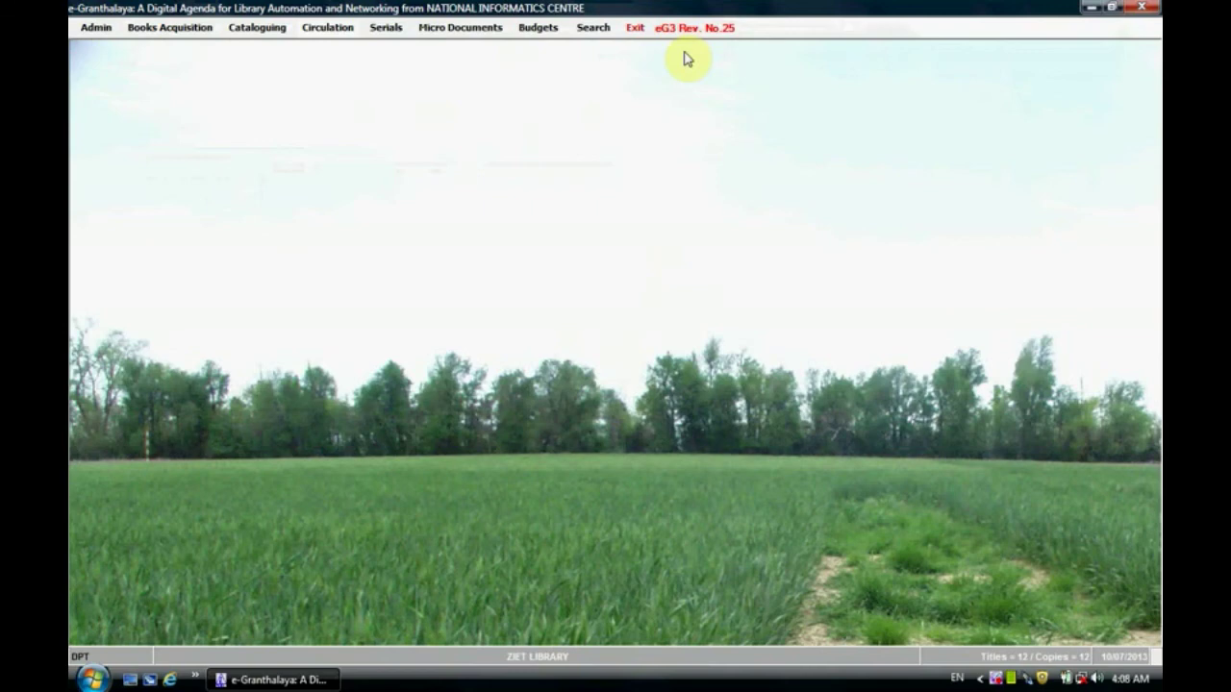